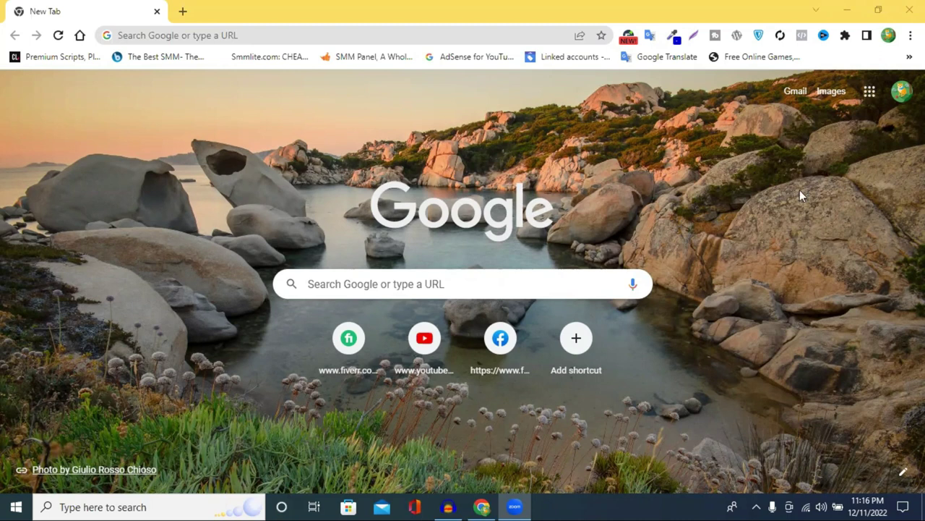
- Search Google for "runway video eiting online"
click(847, 10)
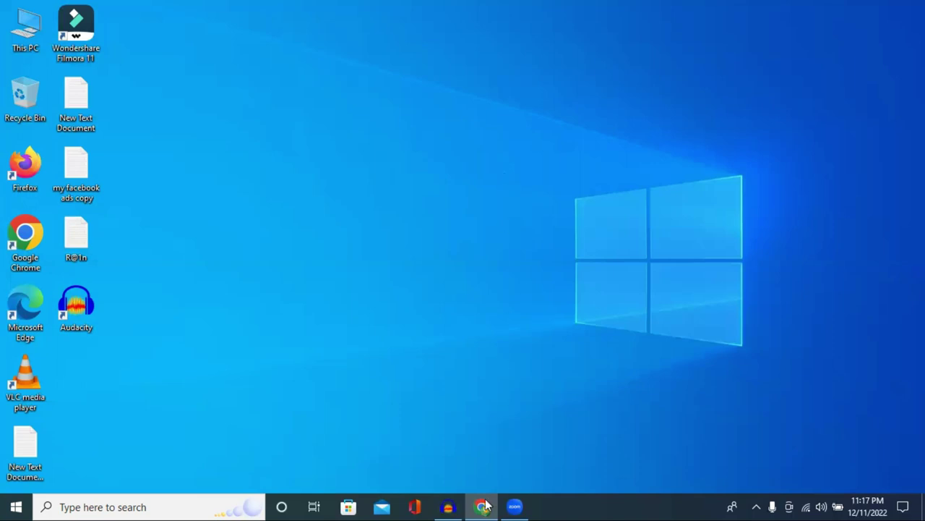
click(482, 506)
click(166, 38)
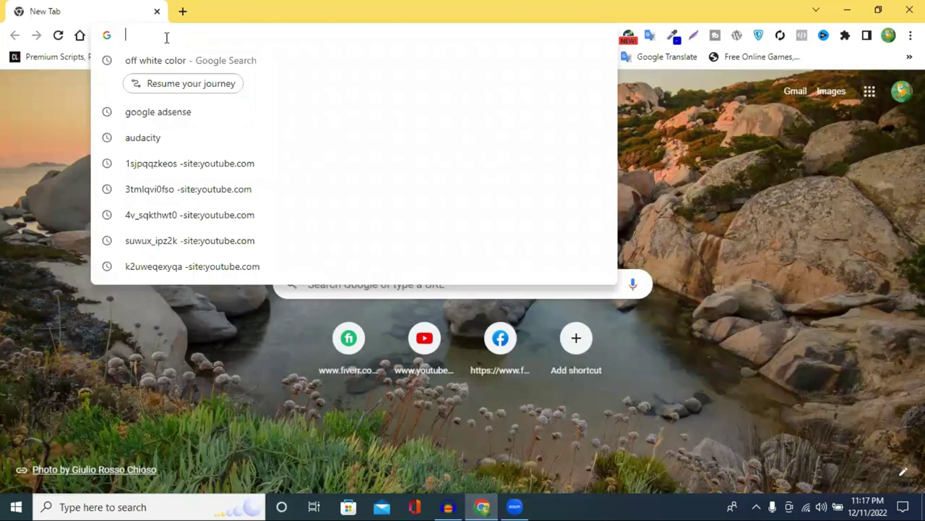
text(r)
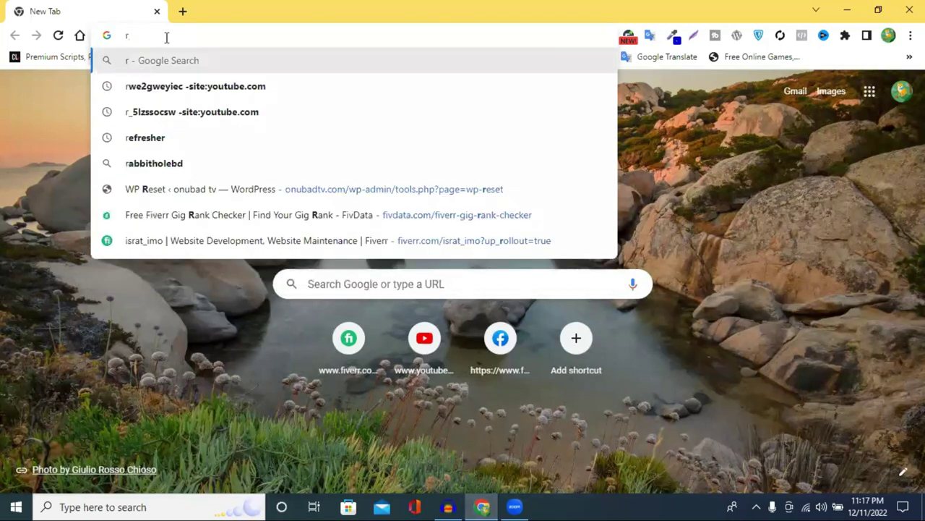
text(un)
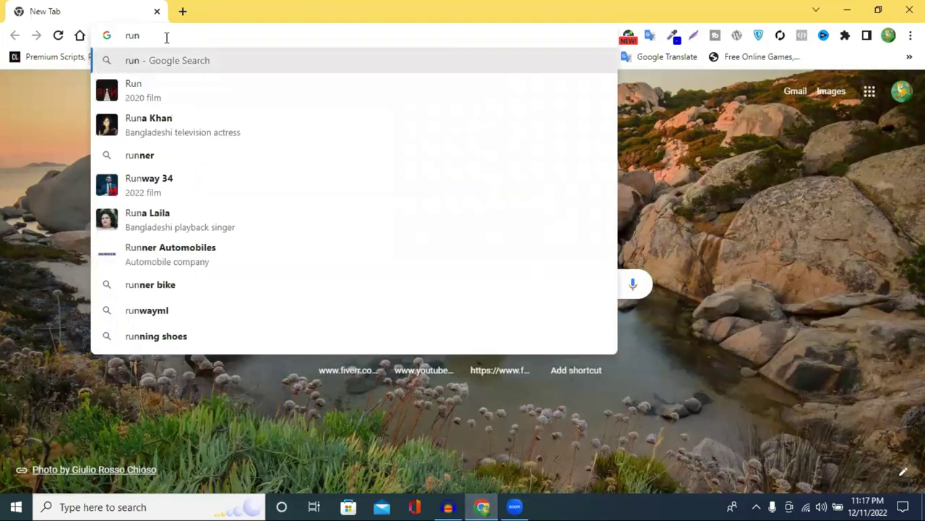
text(way)
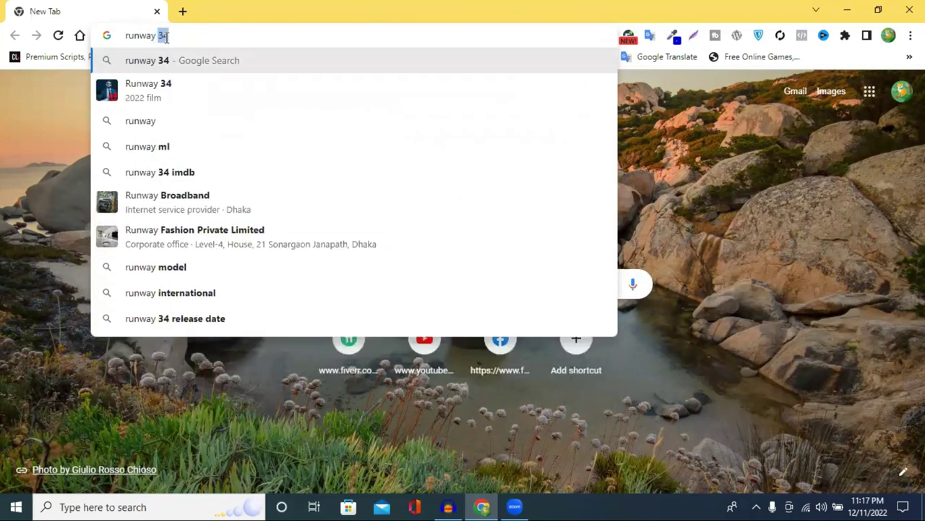
text( video)
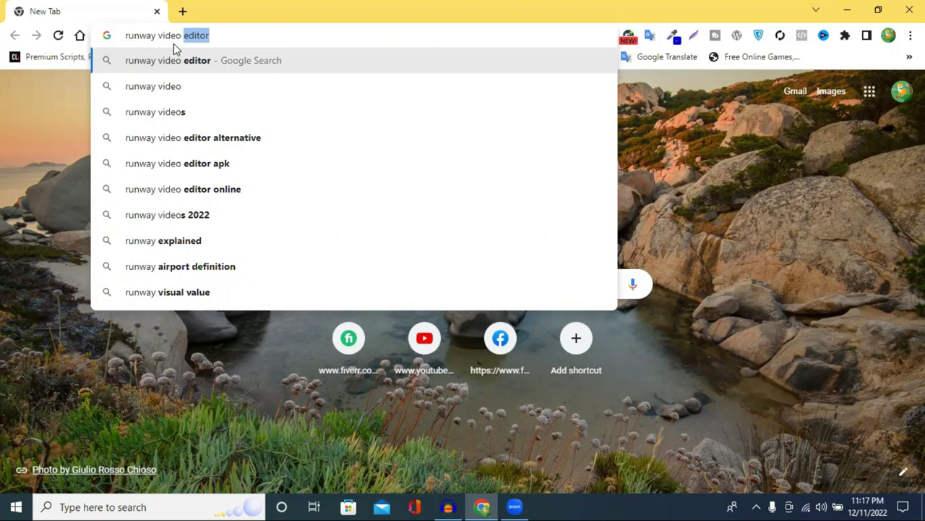
text(eiti)
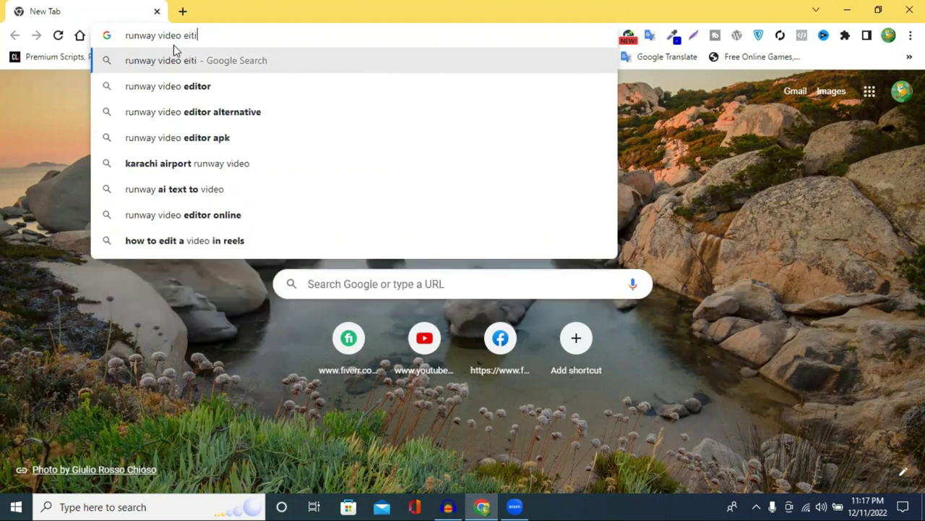
text(ng online)
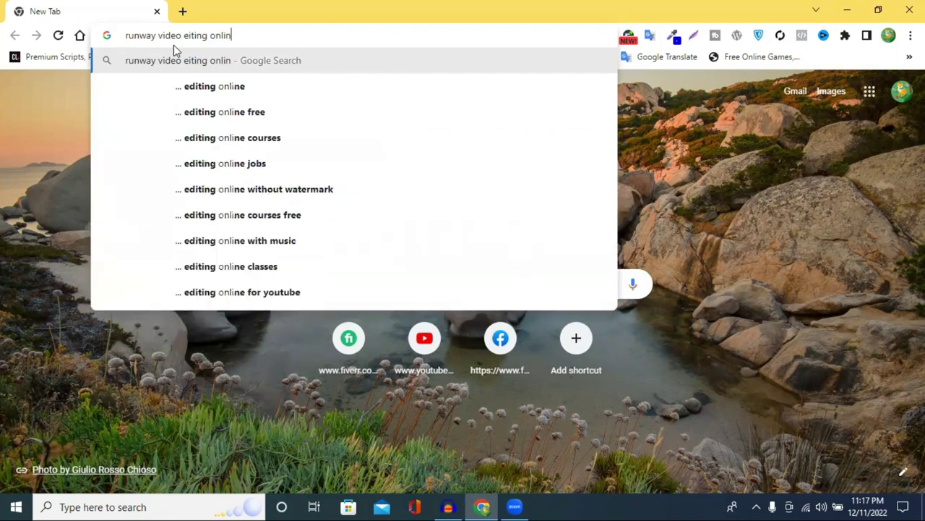
key(Return)
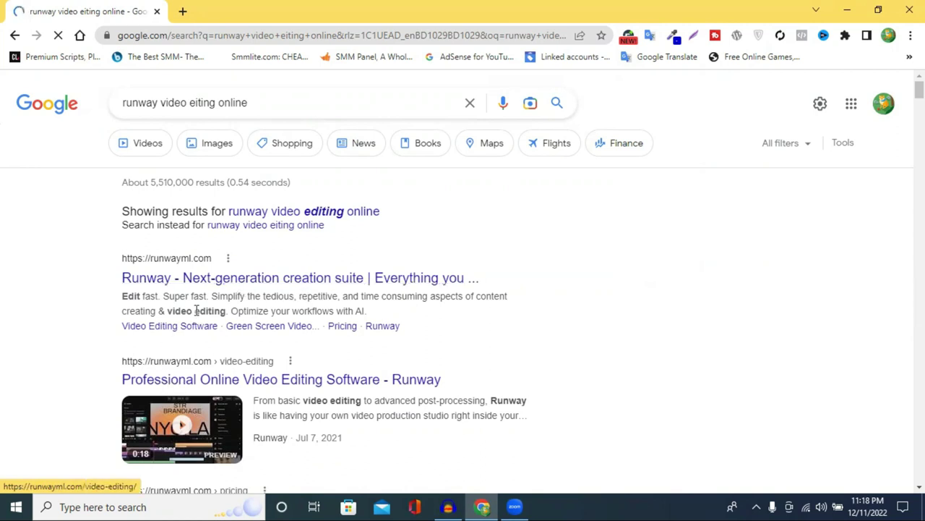
- Open the Runway homepage from the search results and look through it
click(198, 283)
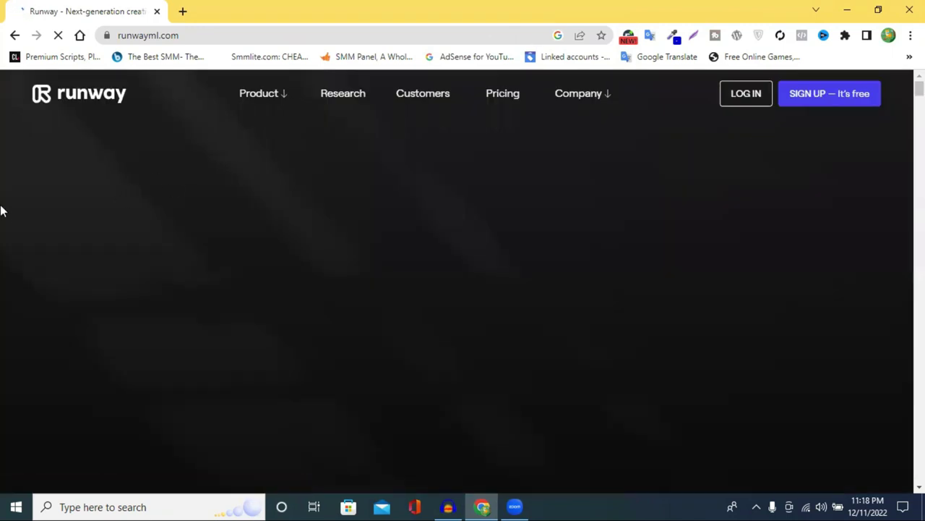
scroll(214, 194, down, 3)
scroll(214, 193, down, 3)
scroll(215, 194, down, 3)
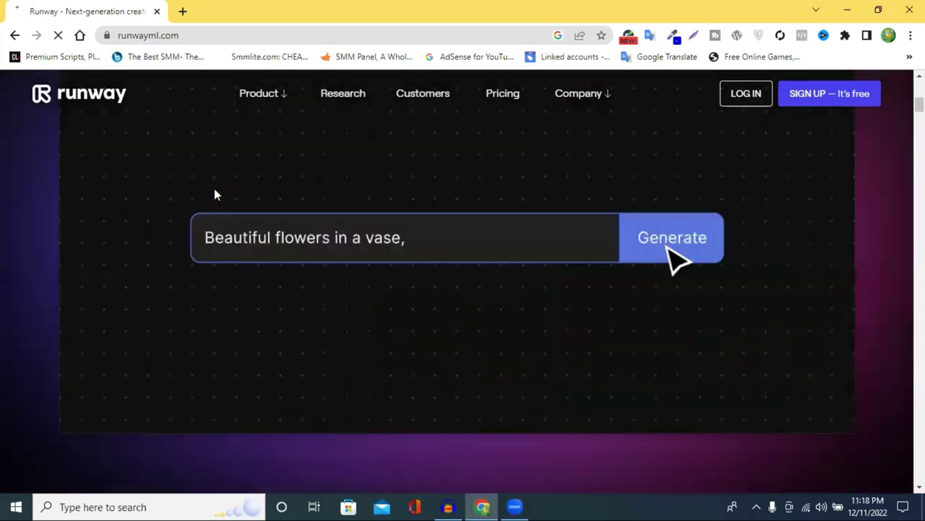
scroll(215, 194, up, 5)
scroll(214, 193, up, 2)
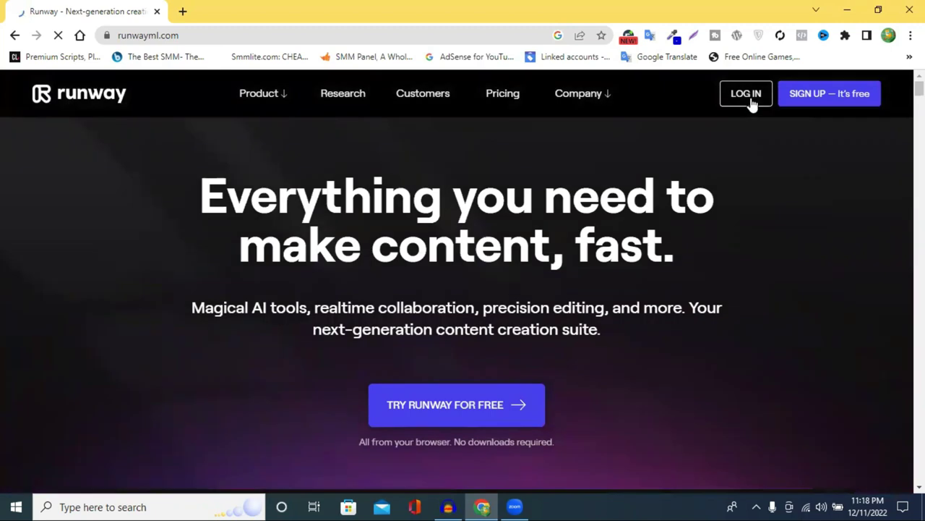
- Sign up for Runway with an existing Google account and start on the Free plan
click(815, 100)
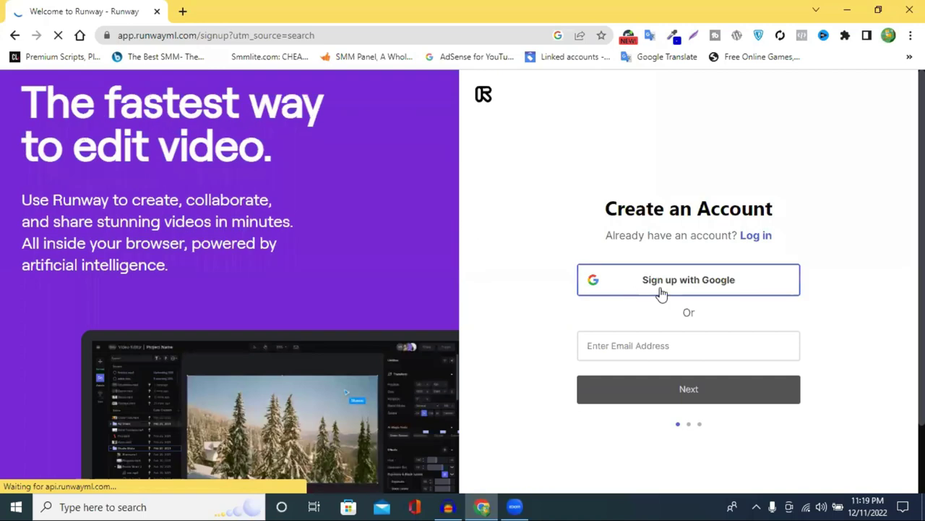
click(645, 286)
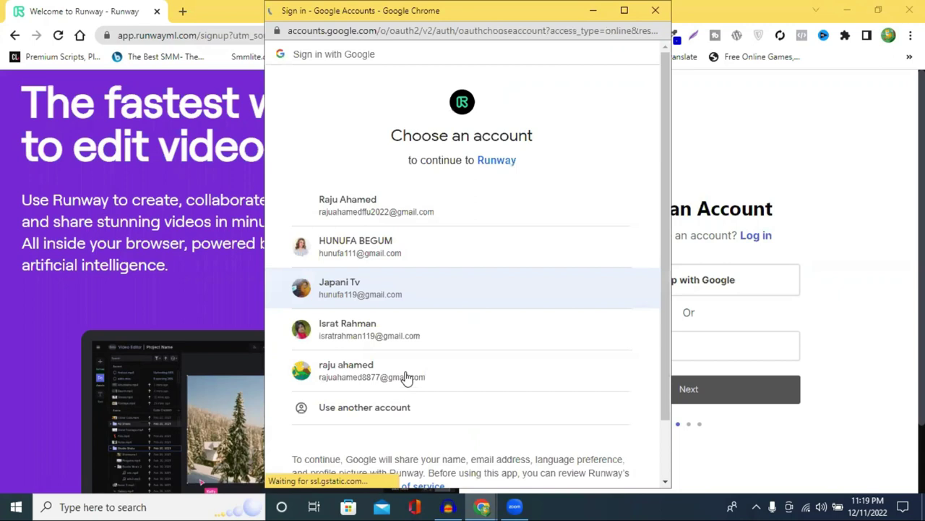
click(407, 377)
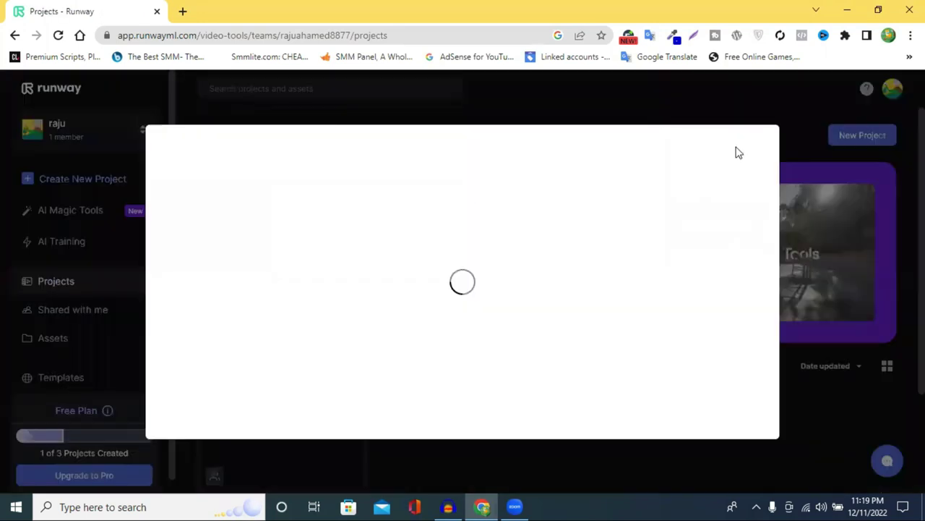
scroll(313, 236, down, 2)
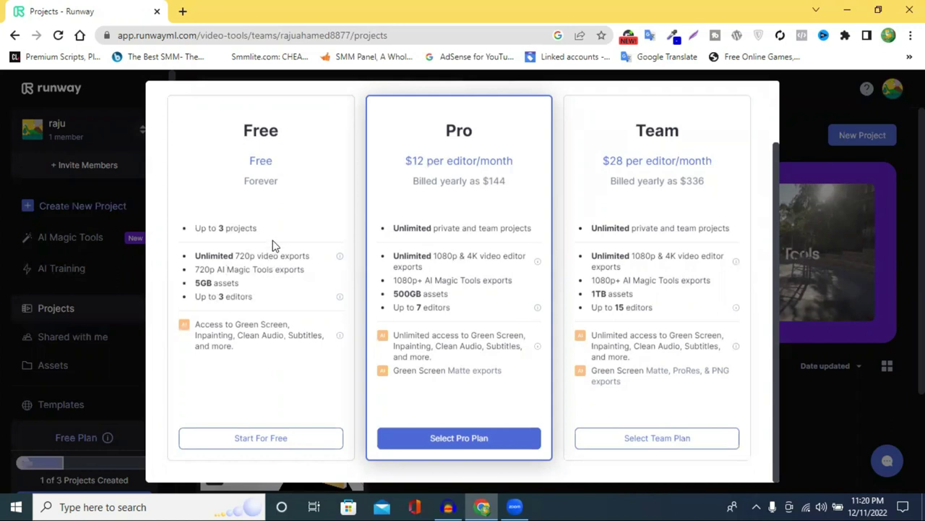
click(261, 438)
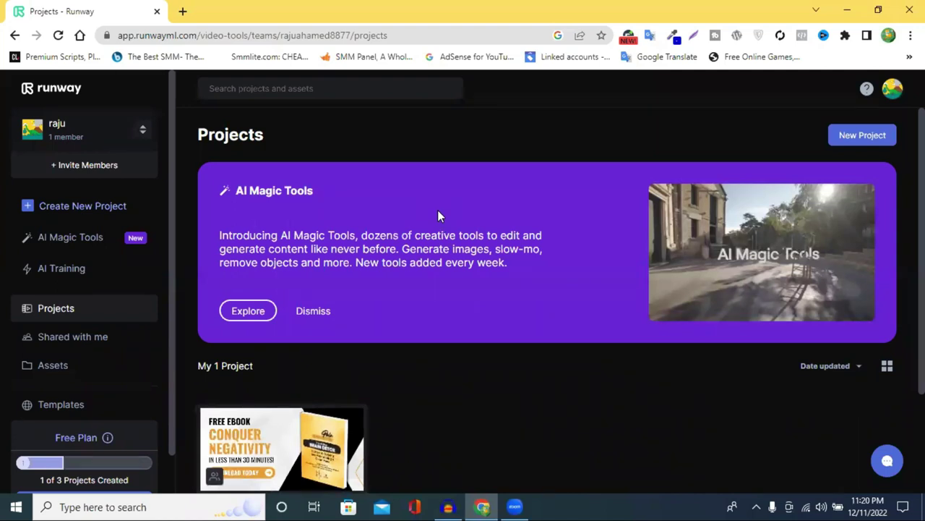
- Create a new Video Composition project and skip the introductory tour
scroll(559, 172, down, 2)
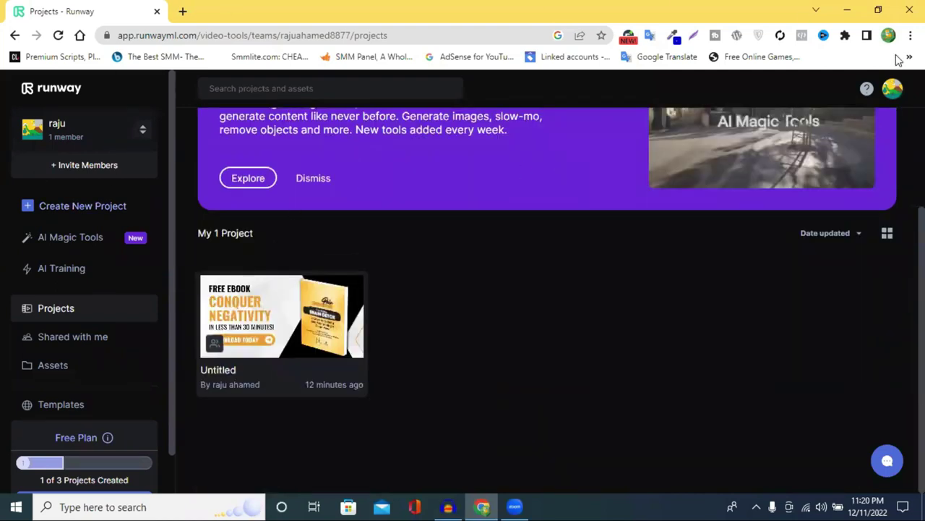
scroll(687, 210, up, 2)
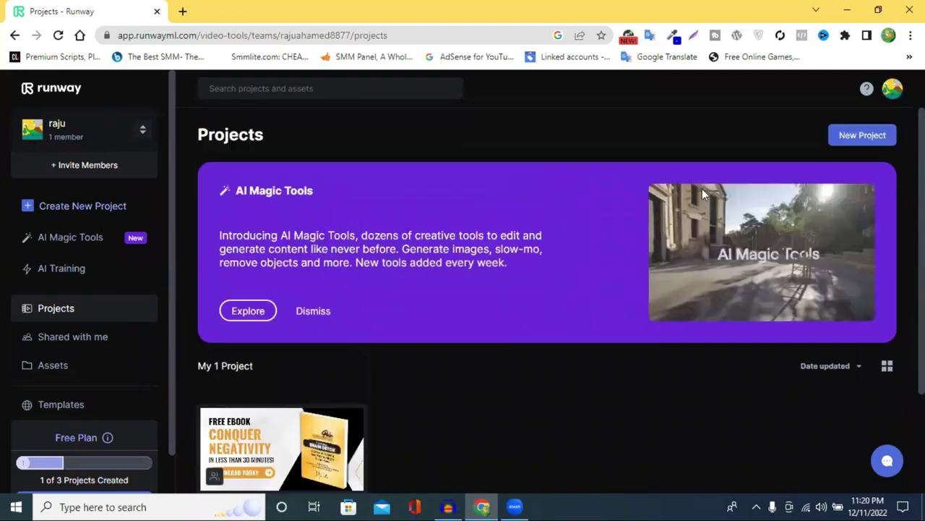
click(851, 142)
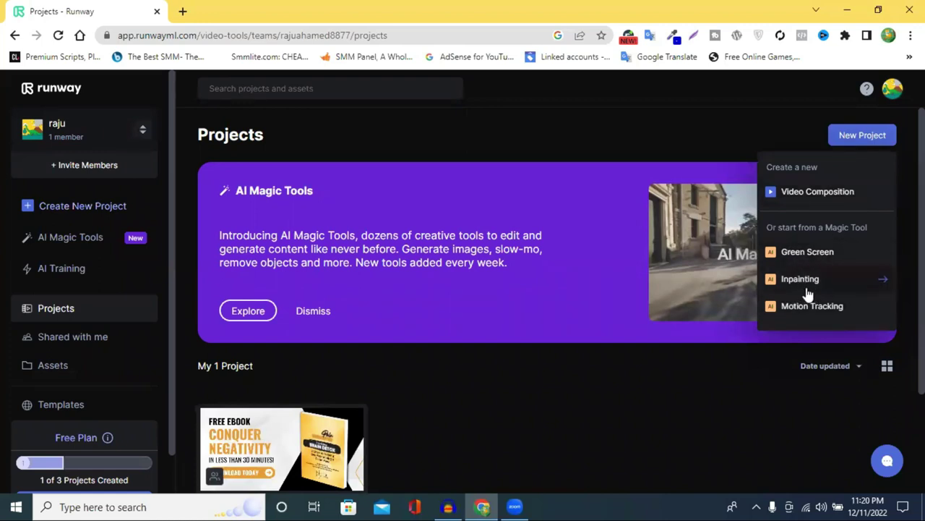
click(821, 191)
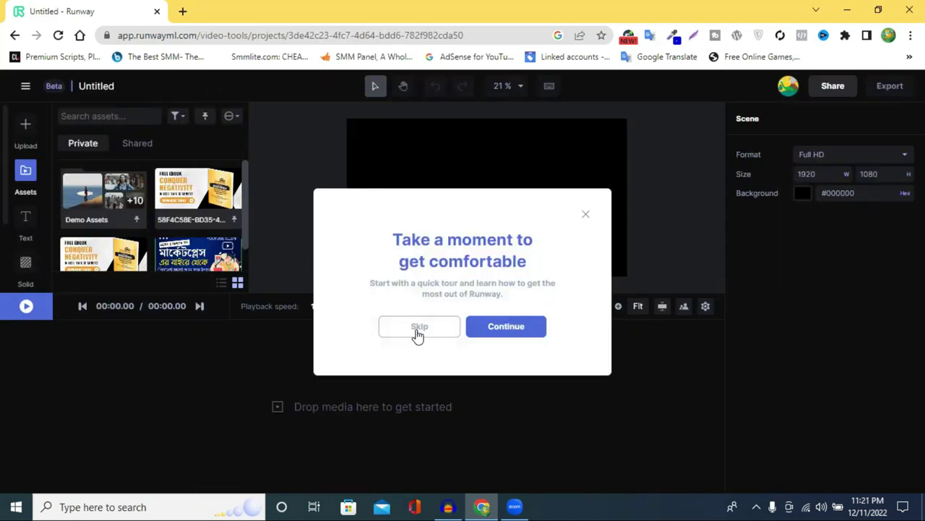
click(417, 329)
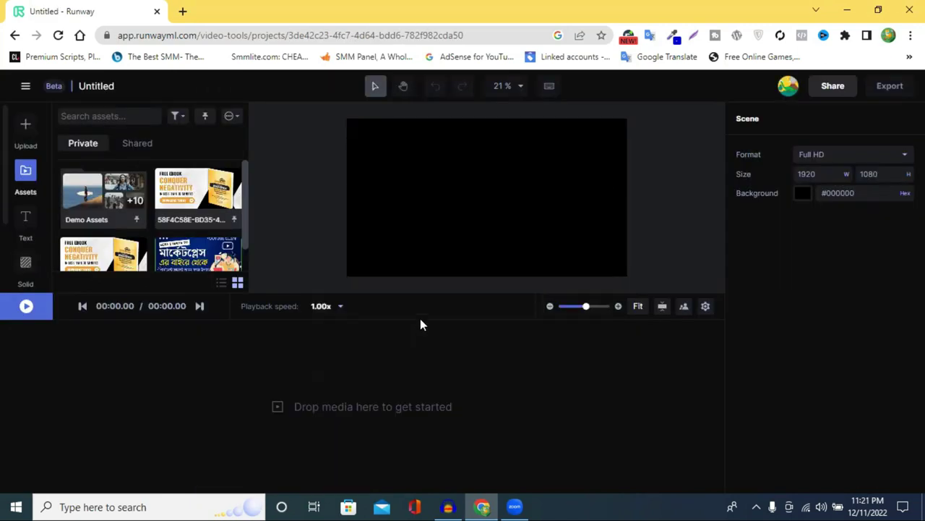
- Upload the images "২০২৩ সালের নতুন নিয়মে (1)" and "২০২৩ সালের নতুন নিয়মে" from the Downloads folder to the project assets
scroll(145, 253, down, 1)
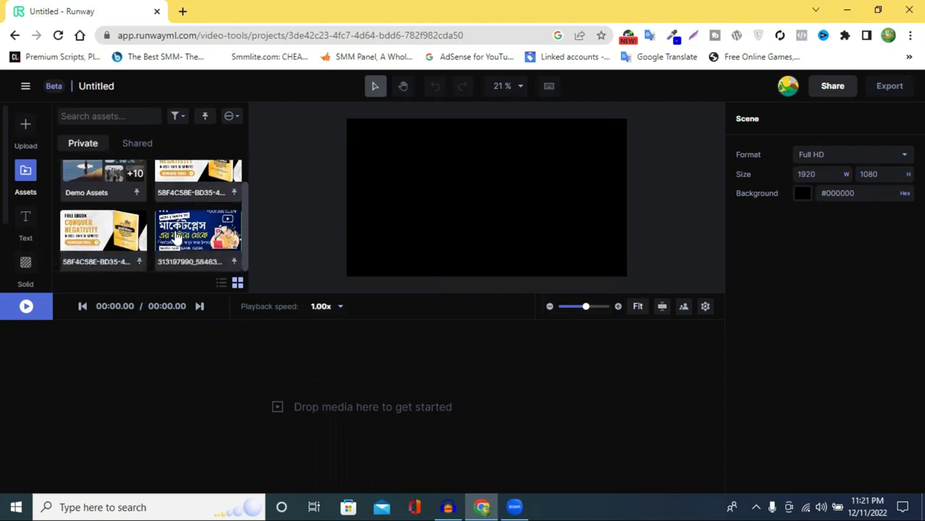
scroll(186, 246, up, 1)
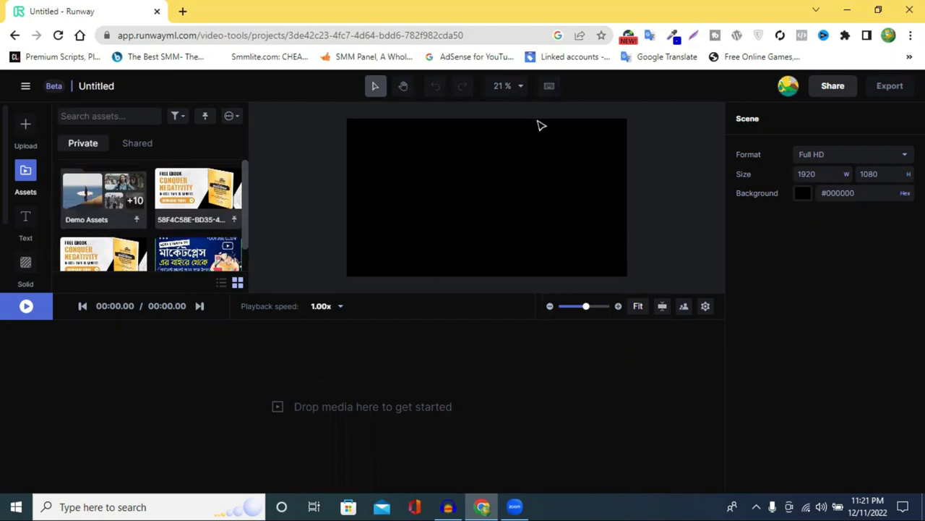
scroll(27, 231, down, 1)
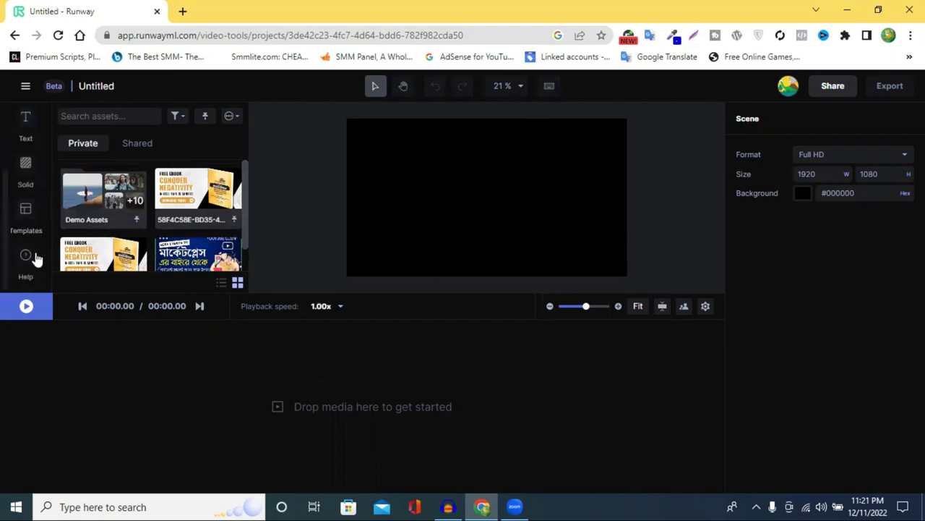
scroll(37, 250, up, 1)
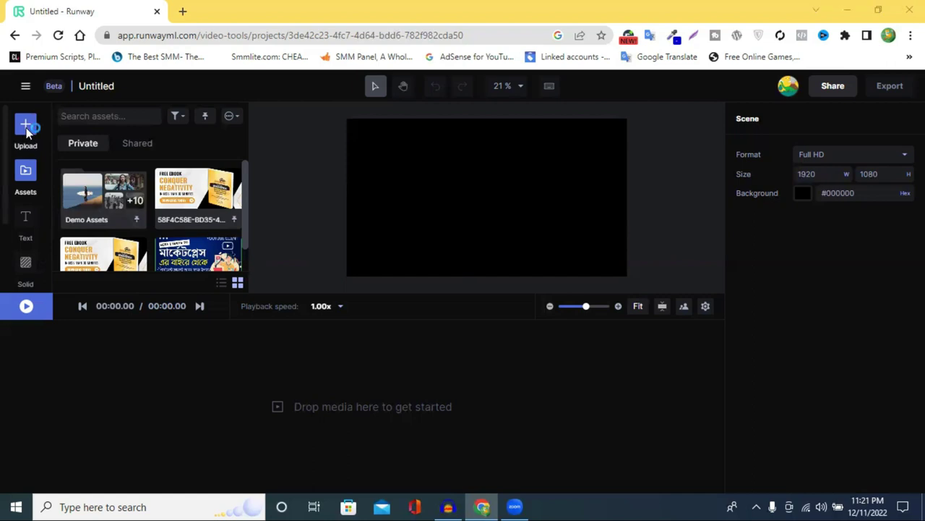
click(26, 127)
click(27, 128)
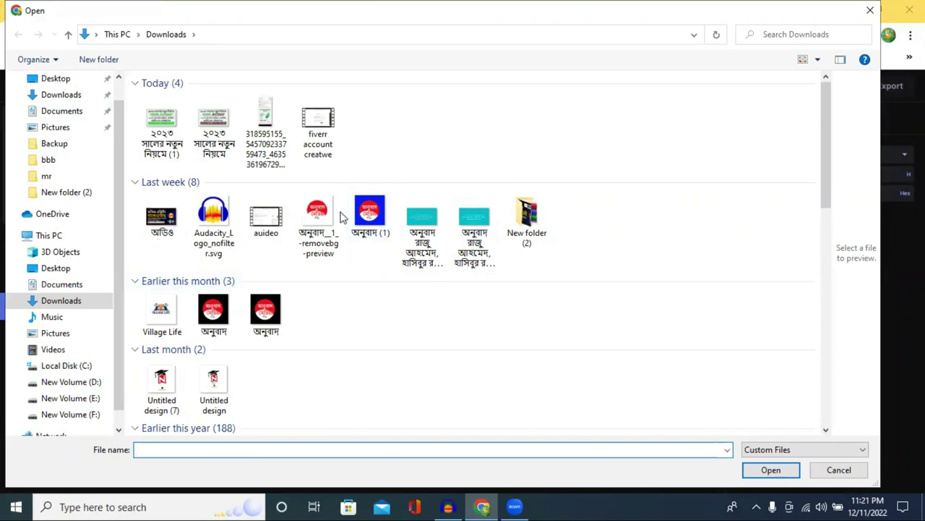
click(319, 133)
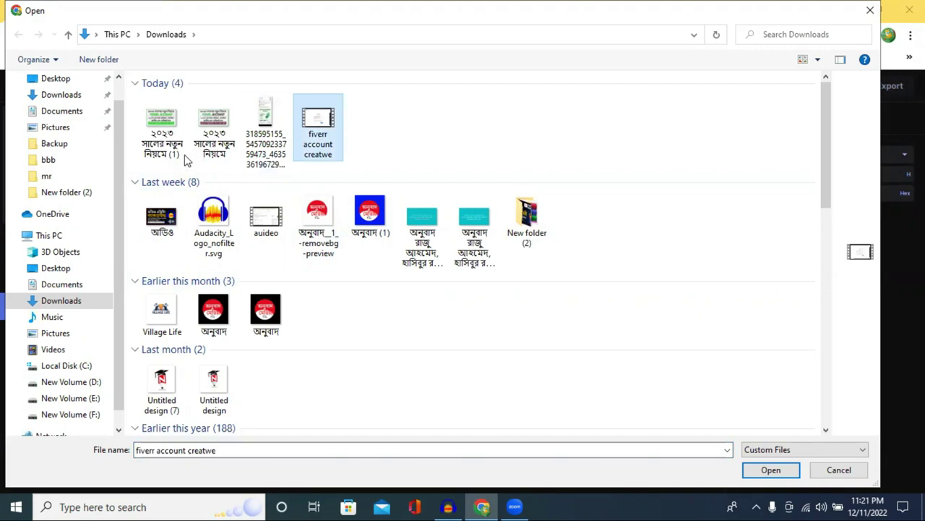
drag(129, 127, 214, 132)
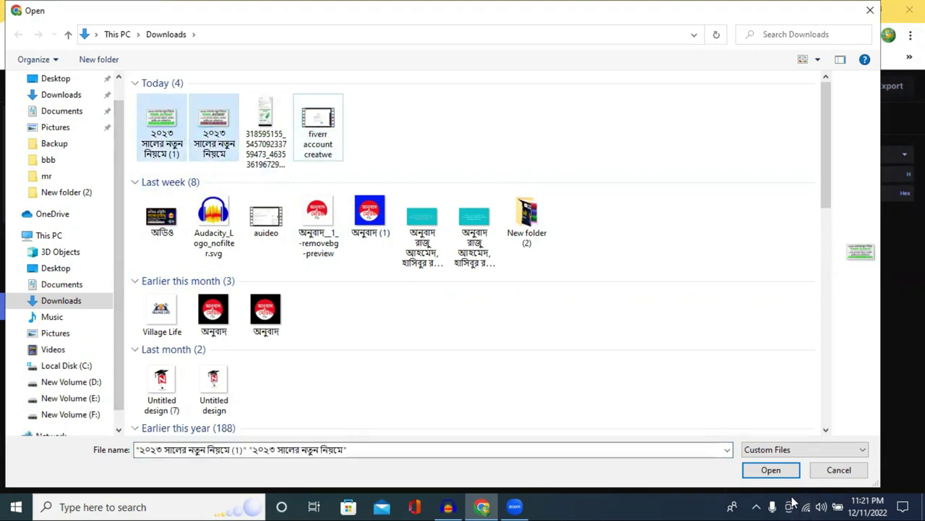
click(770, 470)
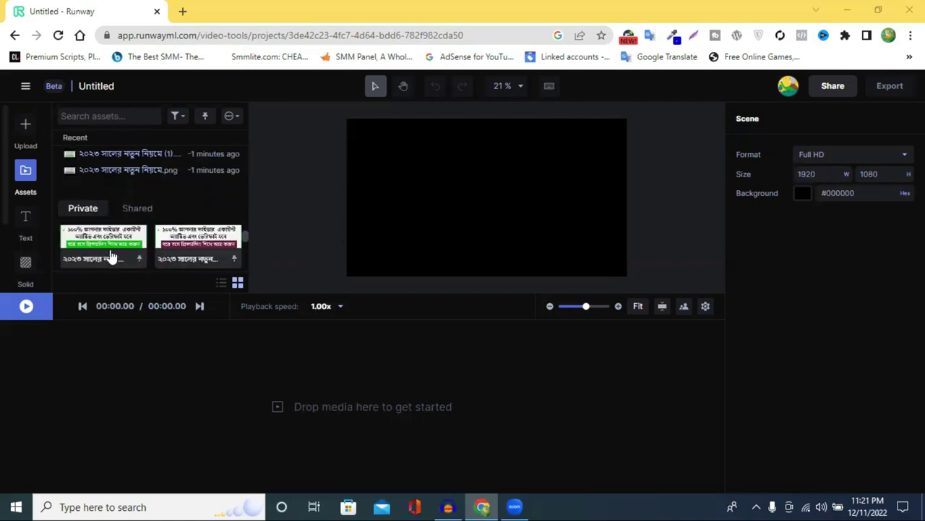
- Place the two uploaded Fiverr account images back to back on track V1, green version first, from the timeline start
click(113, 246)
drag(119, 252, 41, 390)
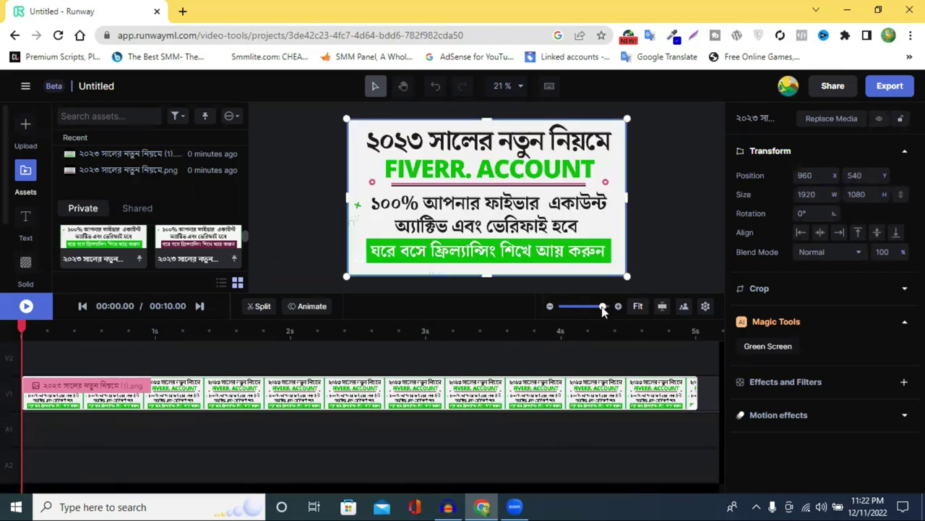
drag(604, 309, 589, 308)
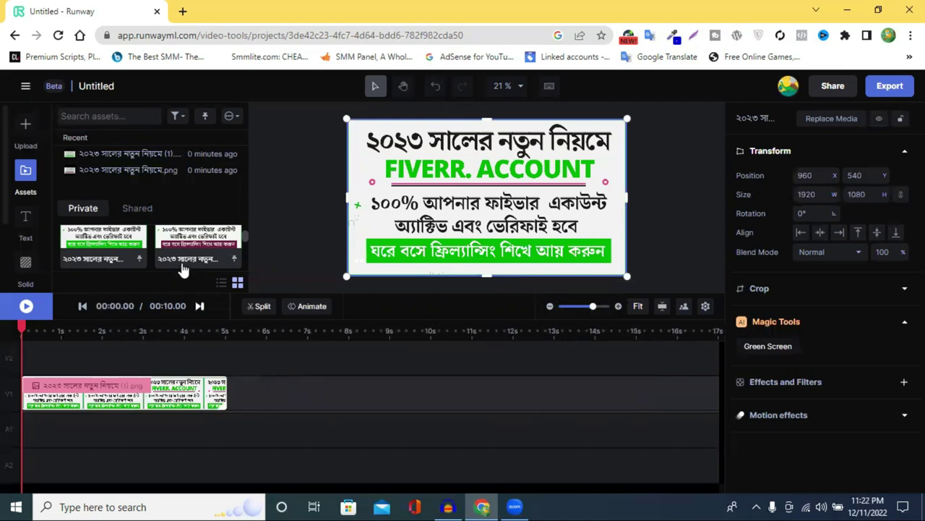
drag(215, 327, 232, 399)
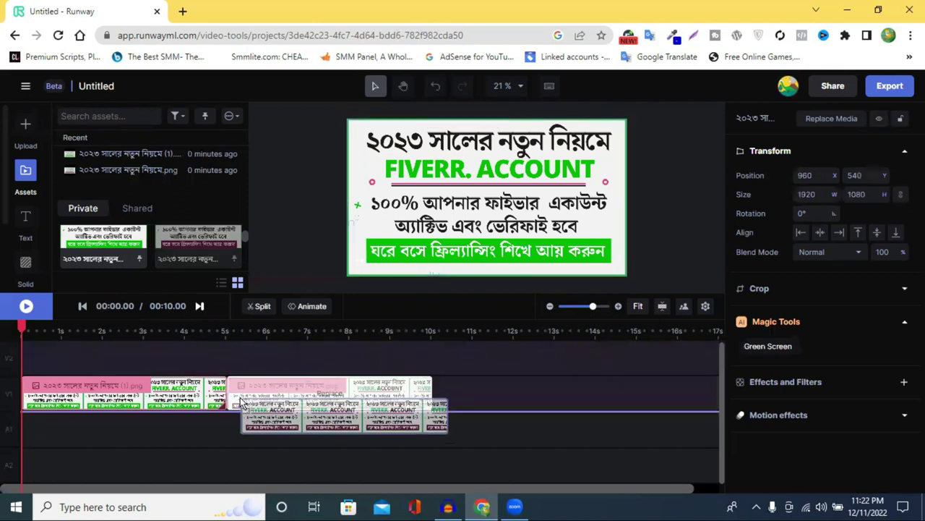
- Add the "Conquer Negativity" ebook banner image to track V1 right after the second clip
click(588, 307)
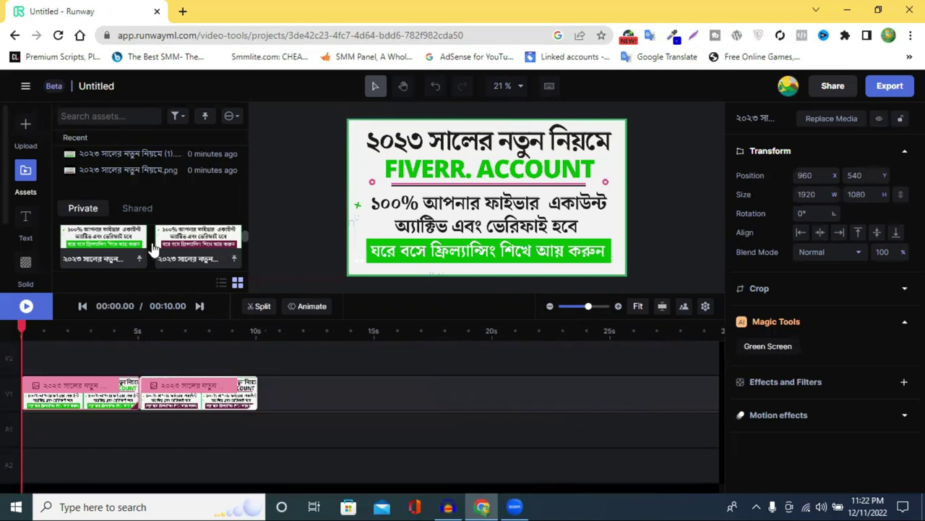
scroll(180, 249, down, 2)
drag(283, 392, 268, 395)
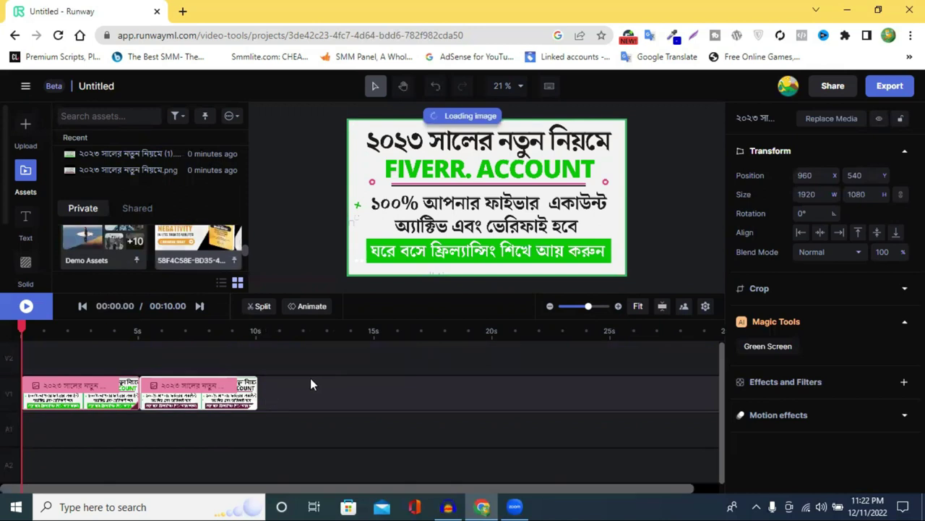
- Place the blue 313197990 banner image on track V1 directly after the second clip
scroll(130, 249, down, 1)
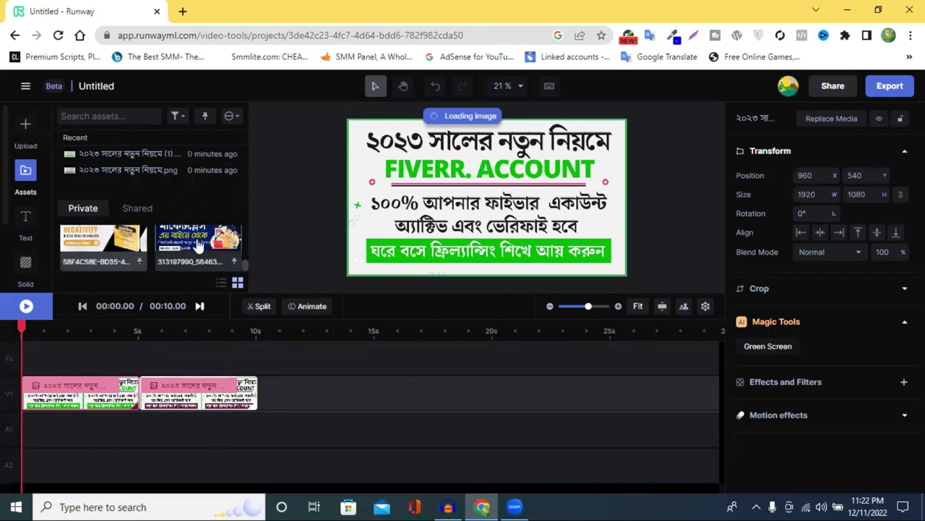
drag(217, 250, 194, 253)
mouse_move(268, 405)
mouse_down()
mouse_move(270, 415)
mouse_move(258, 415)
mouse_up()
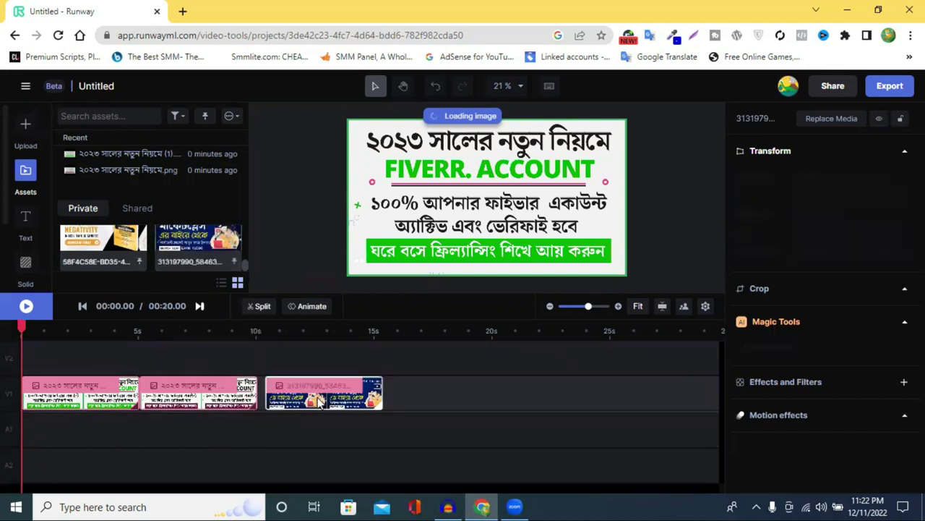
click(319, 400)
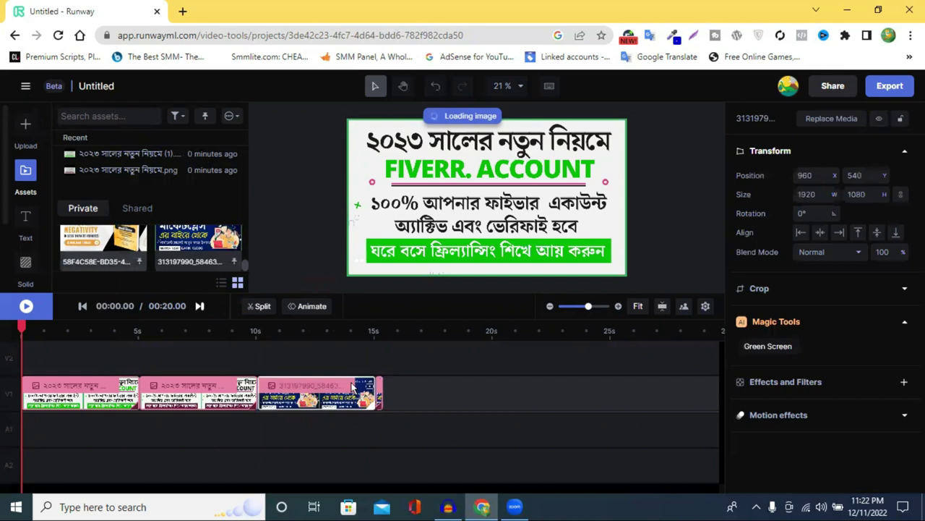
drag(395, 403, 381, 388)
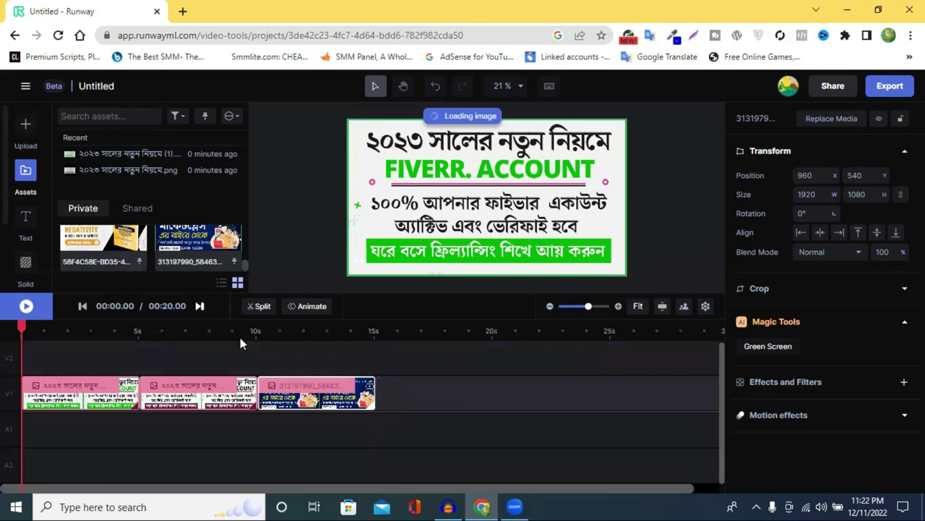
- Fill 10 to 20 seconds of track V1 with two consecutive "Conquer Negativity" ebook banner clips and play back the composition
drag(123, 250, 379, 397)
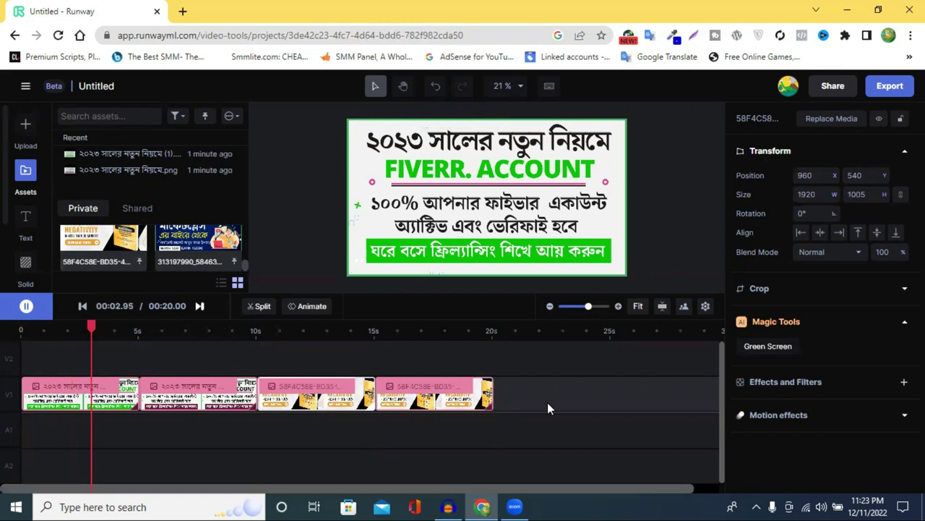
click(25, 310)
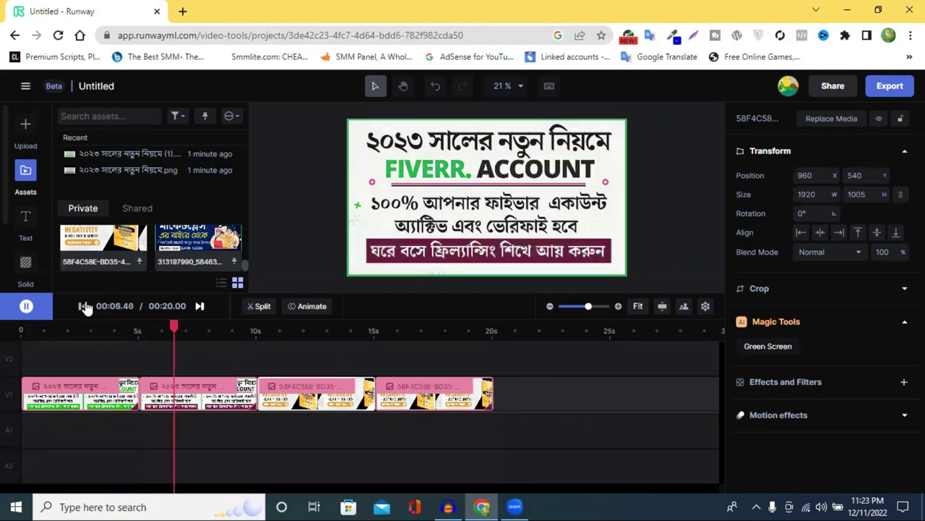
- Open the first clip's animation presets and preview Slide left, Slide right, Slide up, Slide down, Fade and Pulse
click(89, 396)
click(144, 331)
click(85, 406)
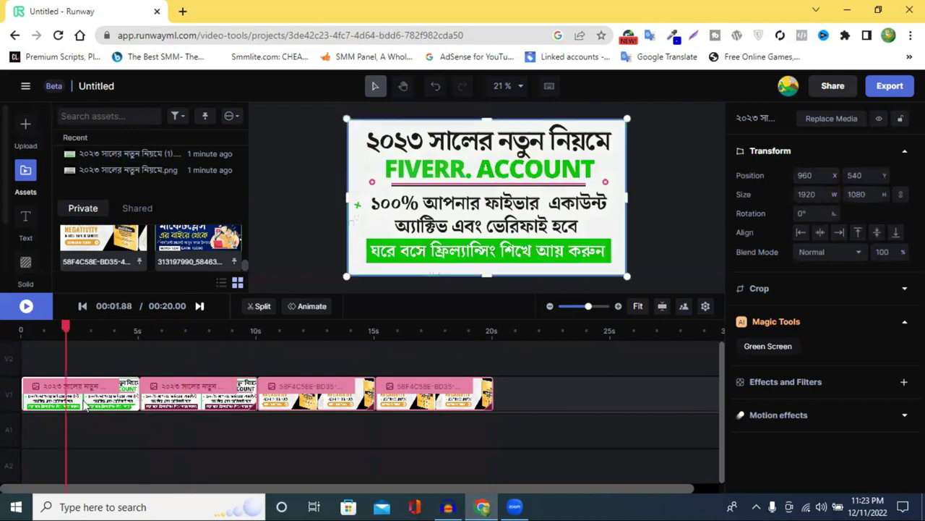
click(308, 308)
click(774, 232)
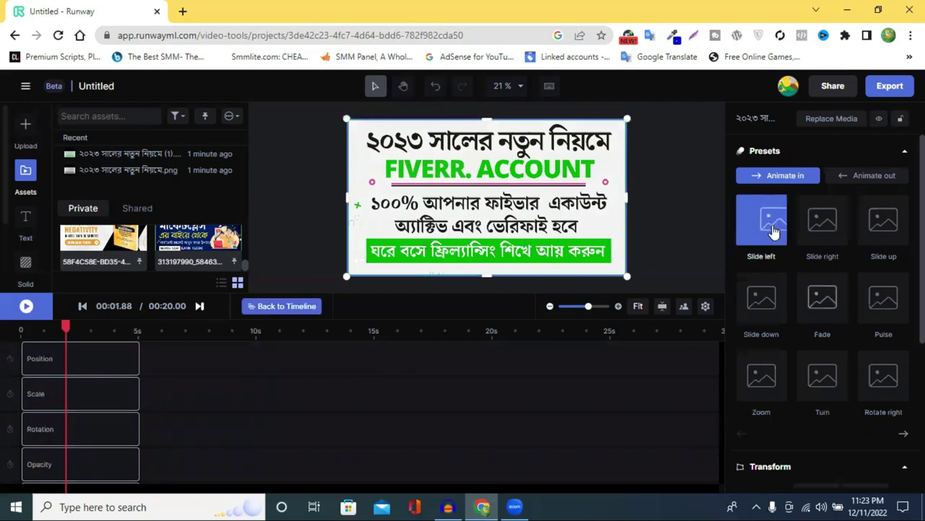
click(826, 223)
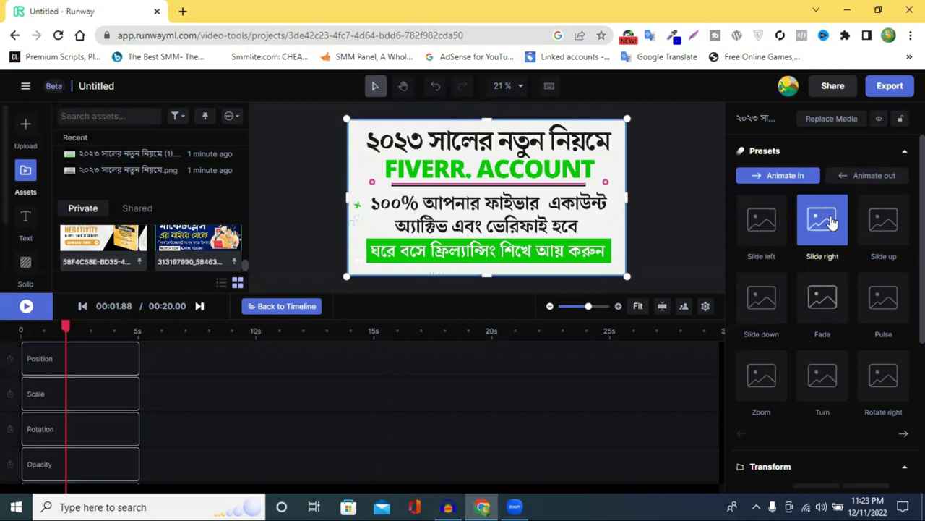
click(886, 227)
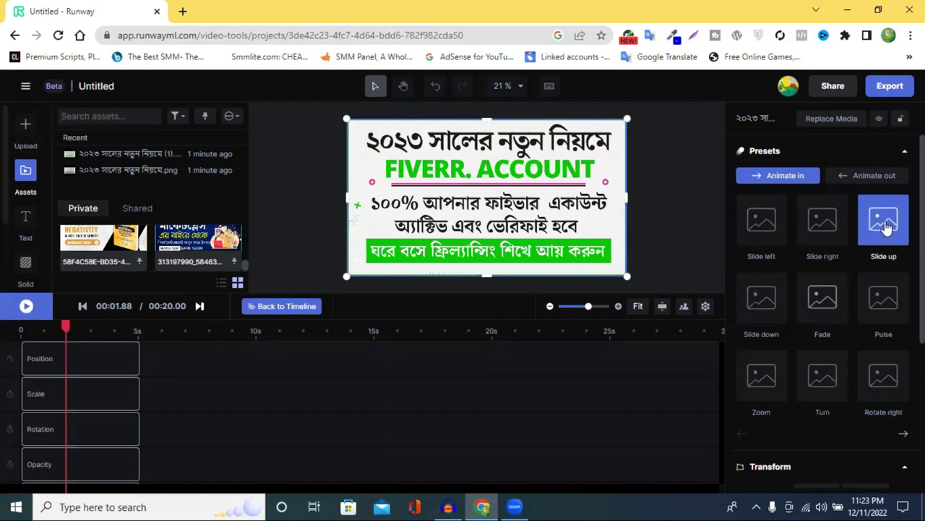
click(781, 309)
click(839, 303)
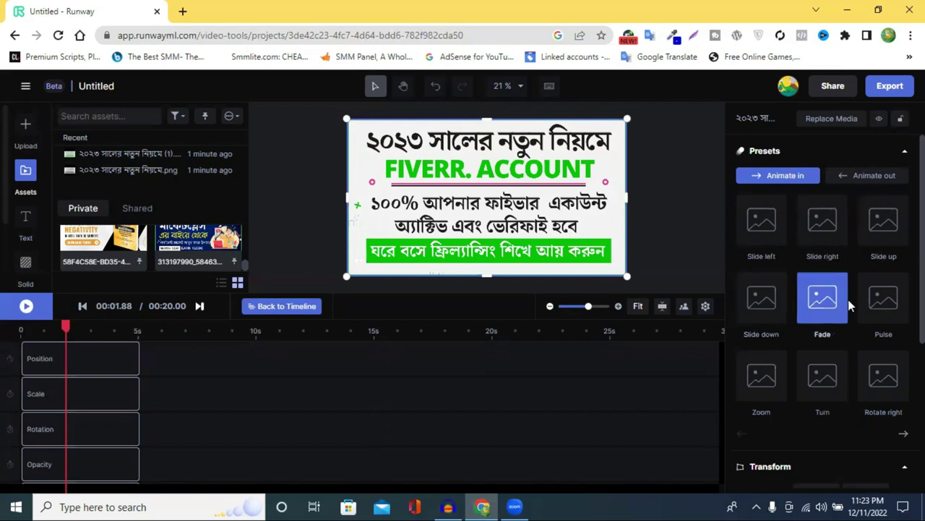
click(876, 308)
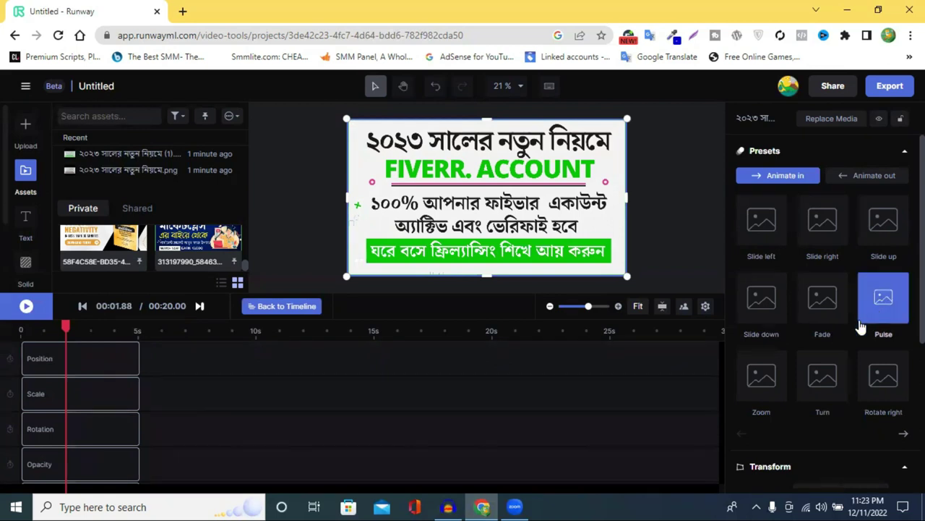
- Apply the Zoom animate-in preset to the first clip at 1.88 s and return to the main timeline
click(785, 374)
scroll(769, 323, down, 1)
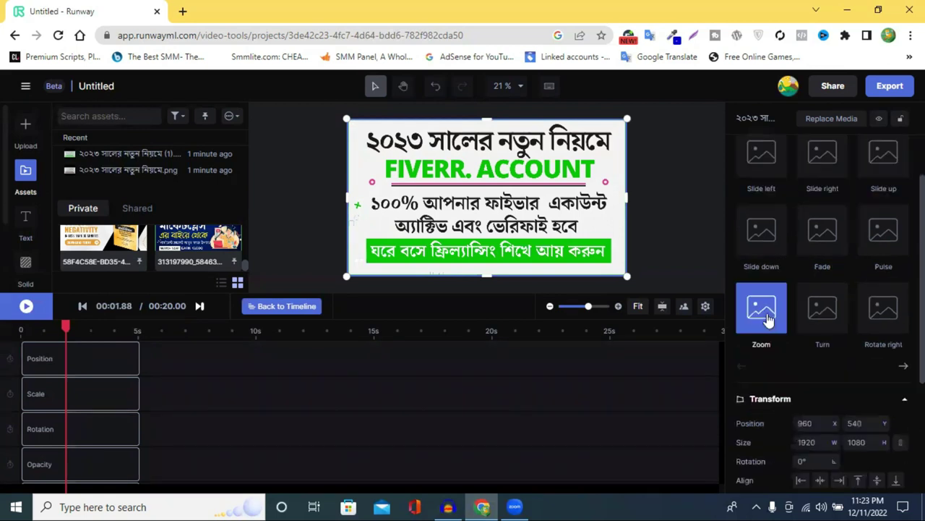
click(766, 317)
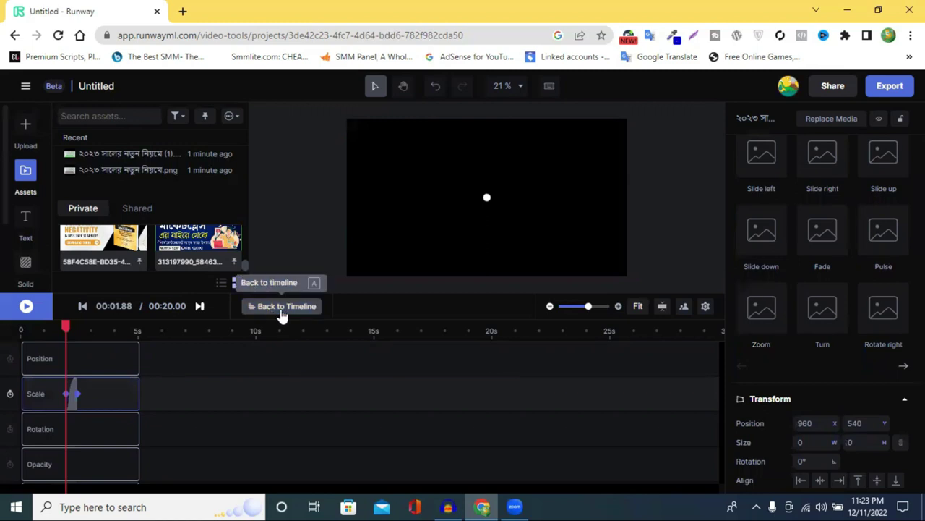
click(284, 307)
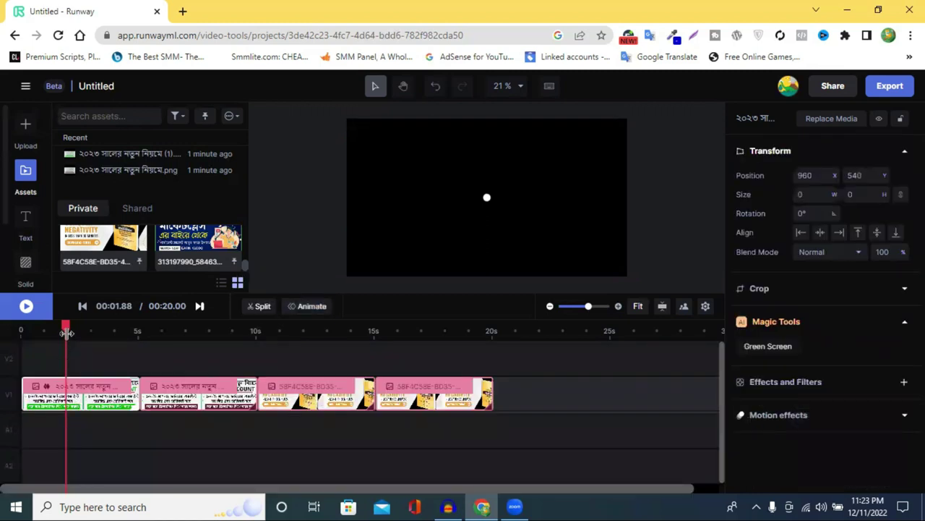
- Play the composition from the start through the first clip to check its zoom animation
mouse_move(65, 330)
mouse_down()
mouse_move(20, 335)
mouse_move(47, 331)
mouse_up()
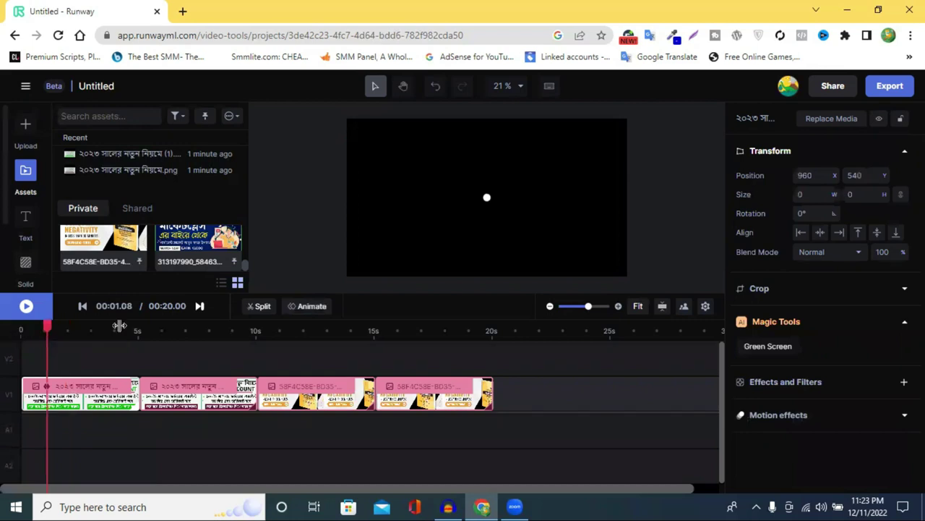
key(Home)
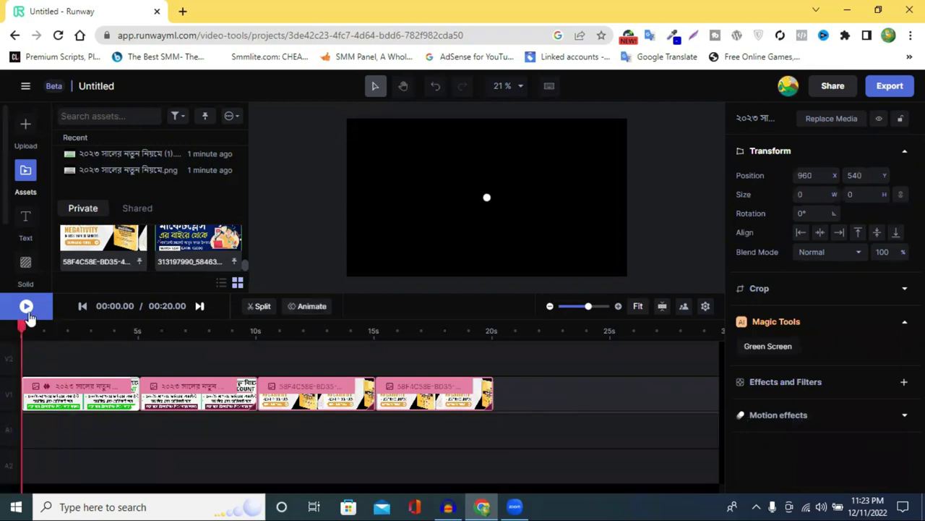
click(26, 306)
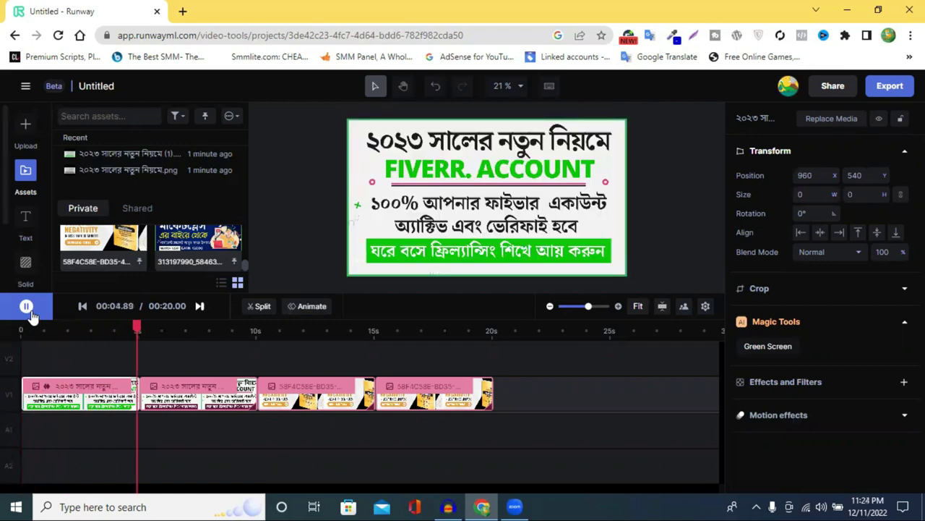
click(486, 391)
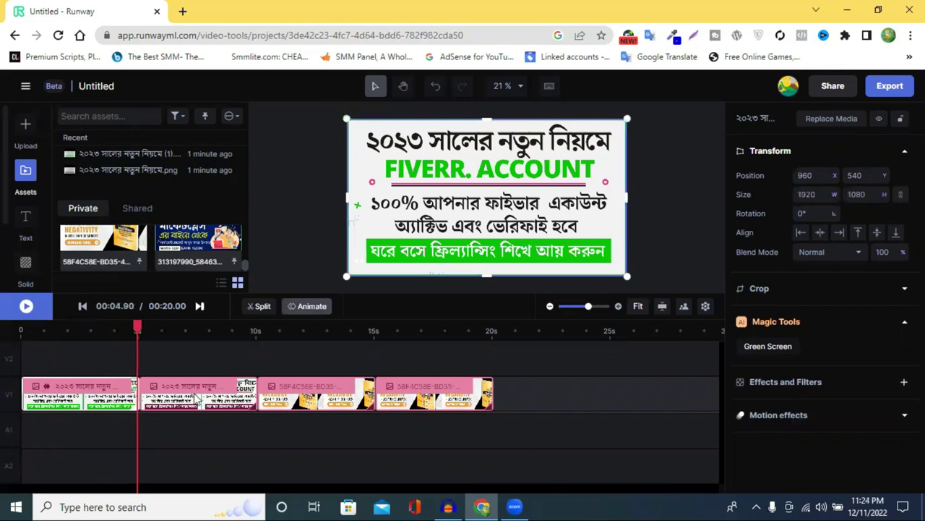
- Apply the Rotate right animate-in preset to the first clip at 4.90 s and return to the main timeline
click(308, 305)
click(831, 332)
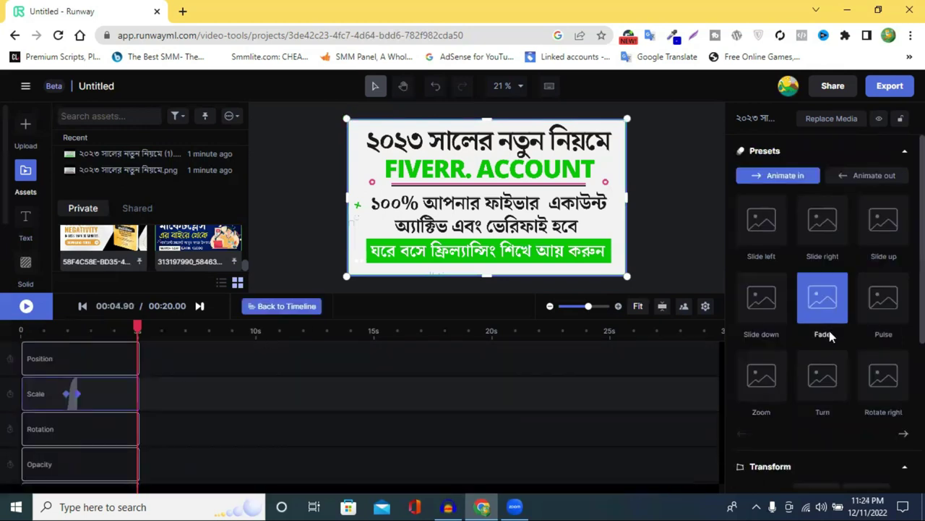
scroll(860, 254, down, 2)
click(877, 246)
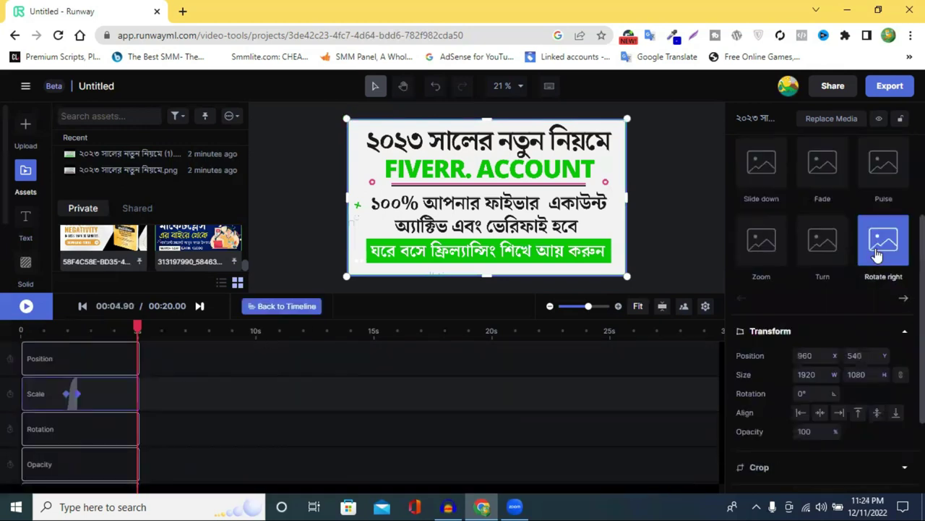
click(275, 310)
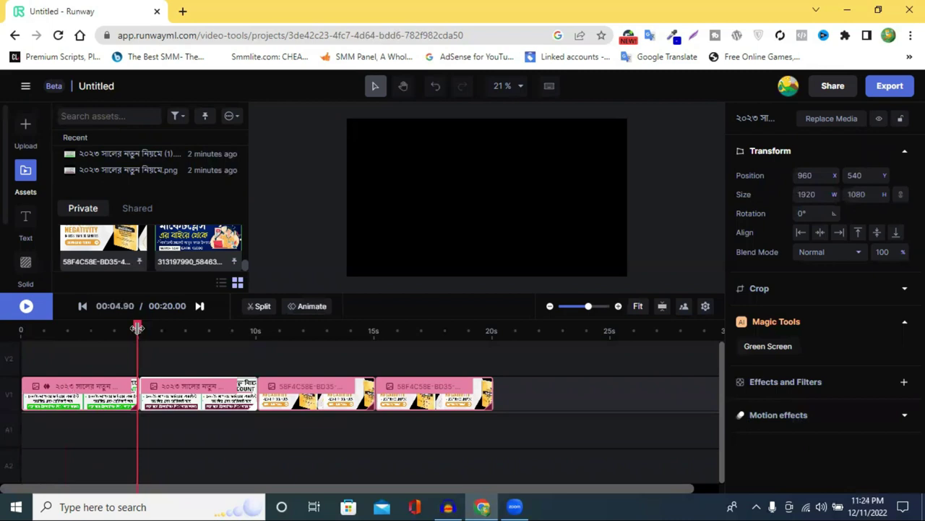
- Play the composition from near the start and again from 2.72 s to check the first clip's animation
click(29, 331)
click(28, 305)
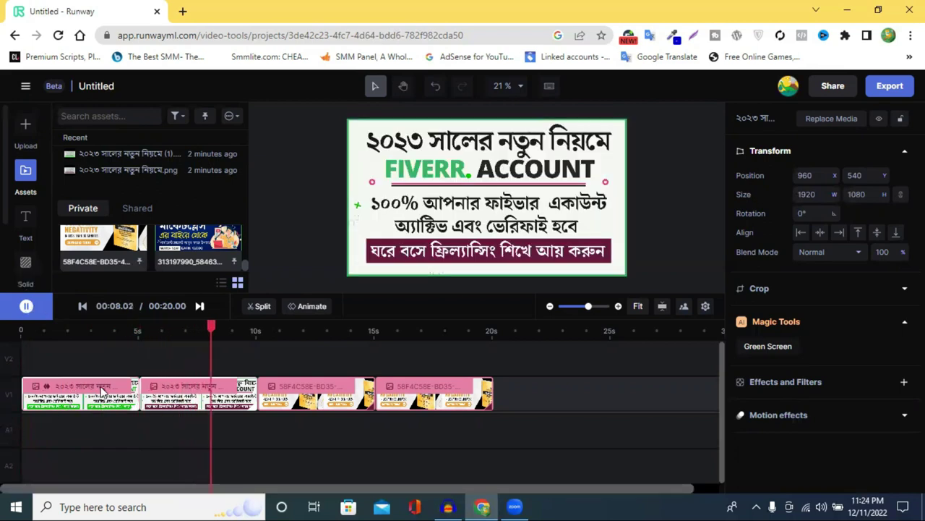
key(space)
click(86, 327)
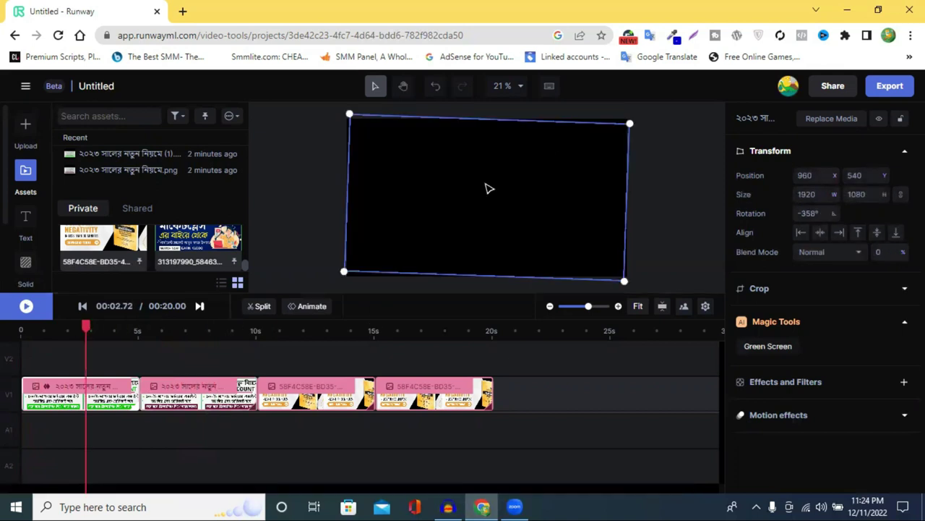
click(29, 310)
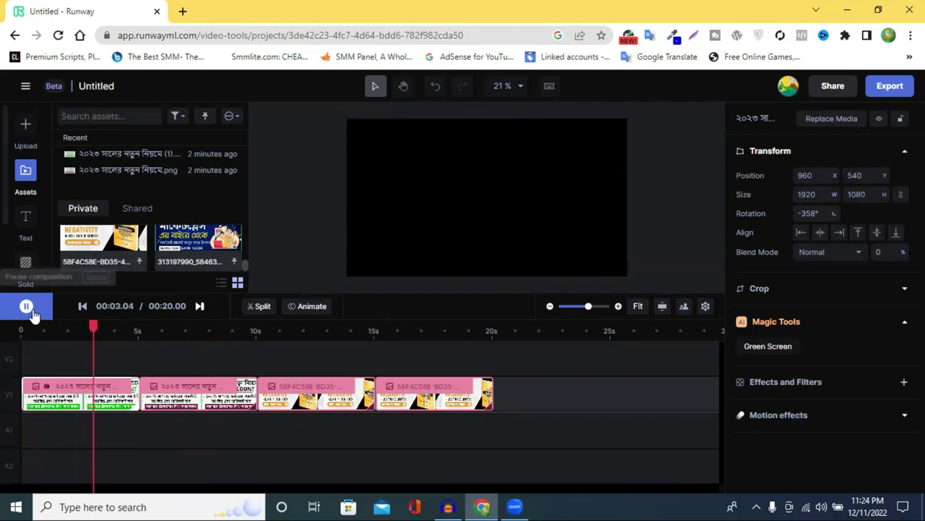
key(space)
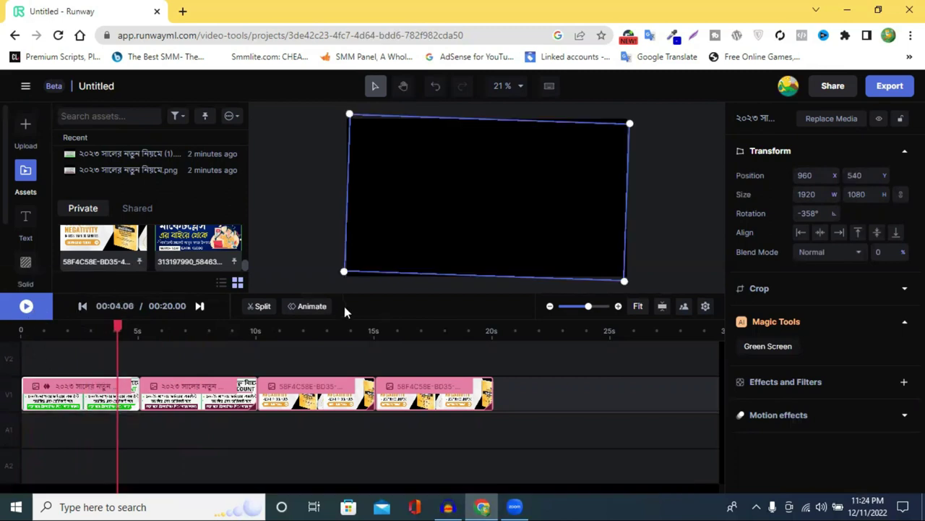
- Undo the Rotate right animation on the first clip and replay the composition from the start
click(438, 88)
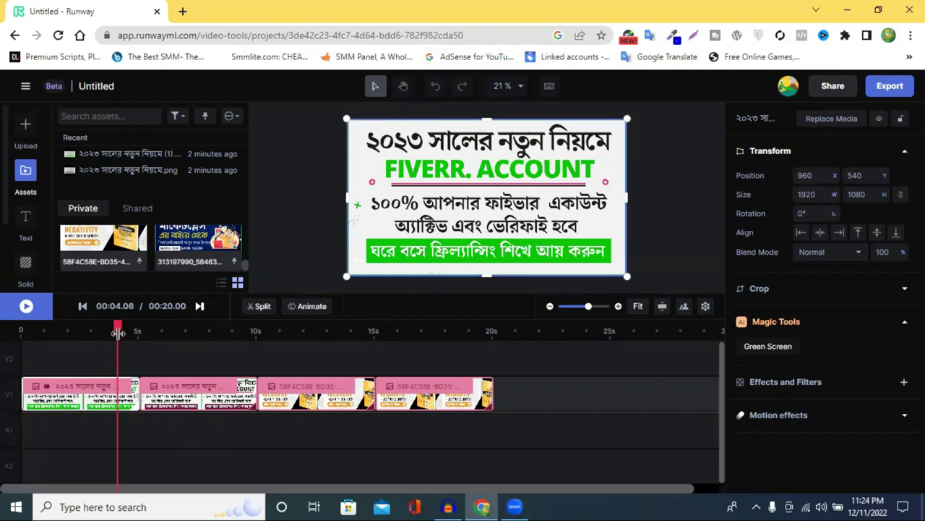
drag(120, 331, 7, 331)
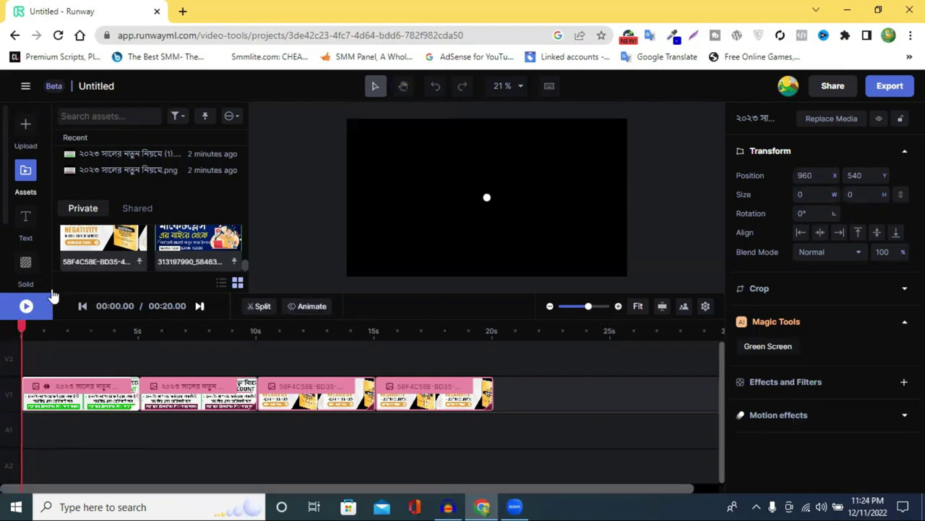
click(33, 317)
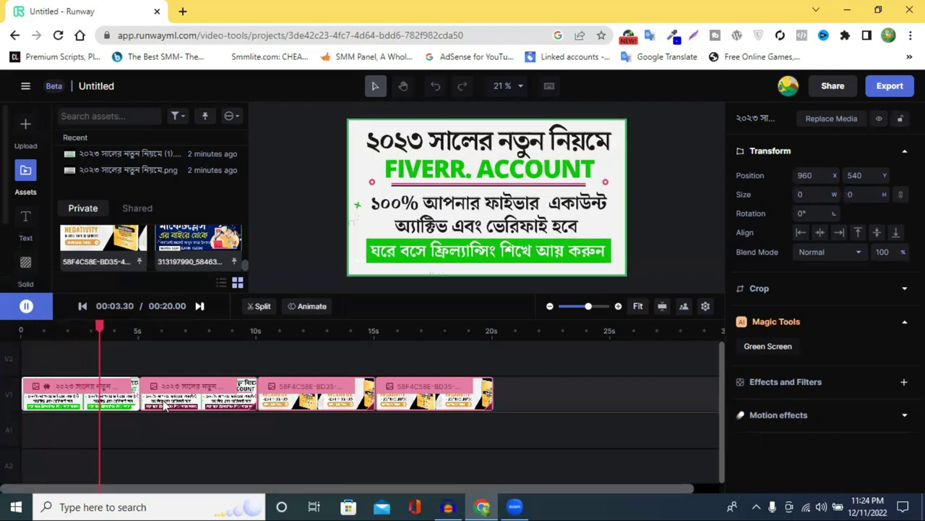
- Apply the Rotate right animate-in preset to the second clip at 5.72 s, then return the playhead to 5 s on the main timeline
click(190, 398)
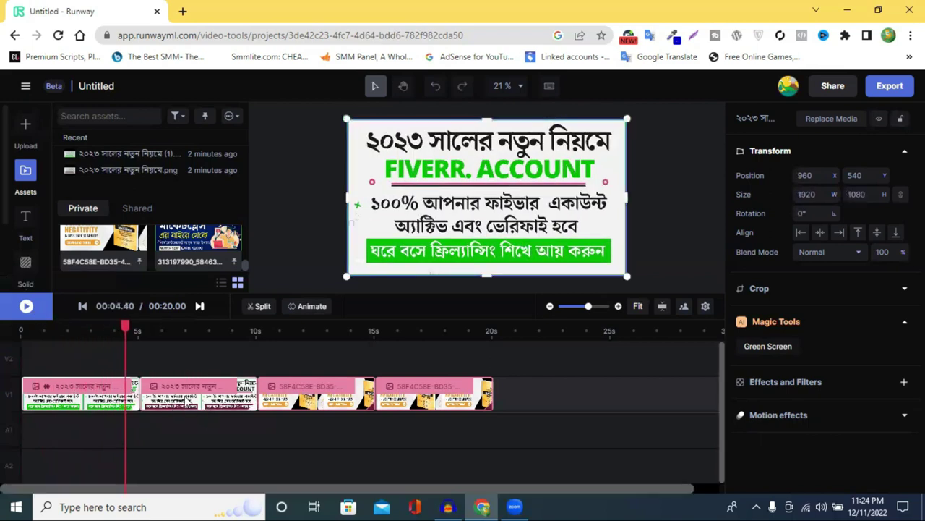
click(142, 348)
drag(125, 327, 156, 329)
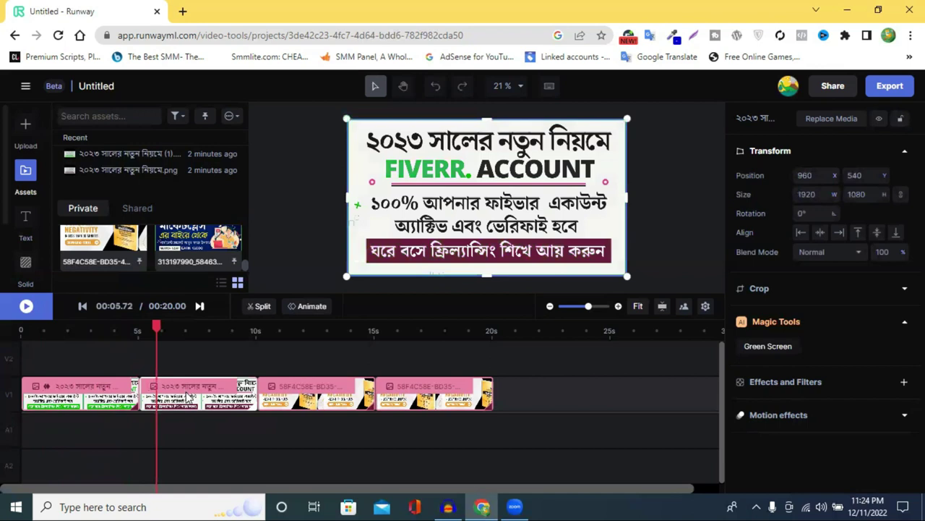
click(311, 307)
scroll(840, 315, down, 3)
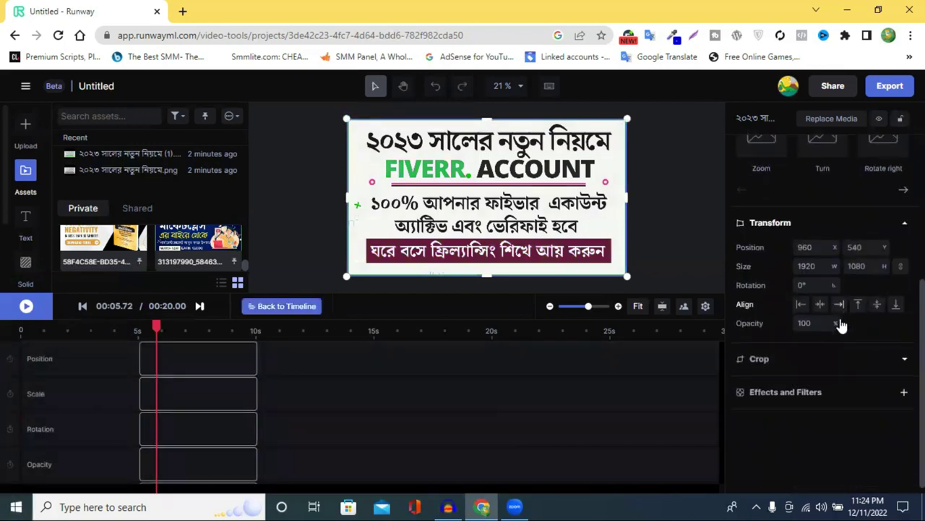
scroll(873, 266, up, 3)
click(874, 270)
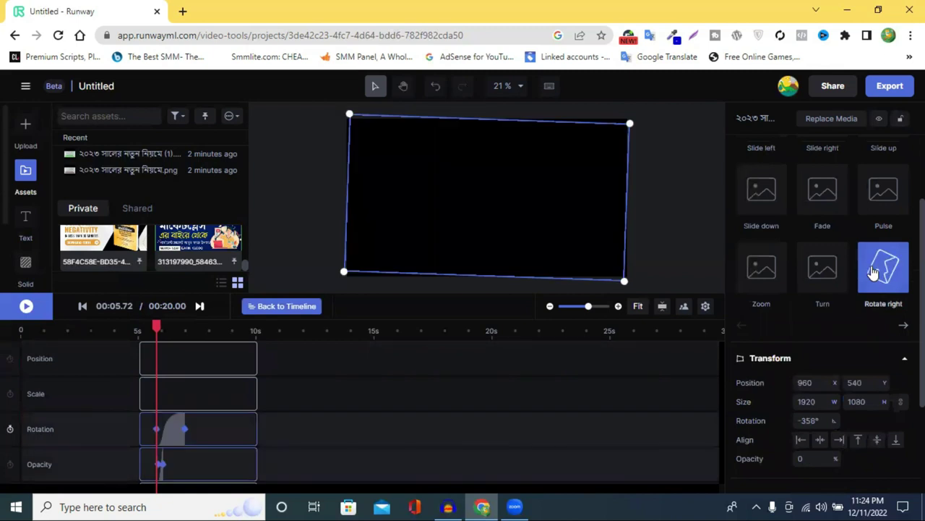
click(282, 308)
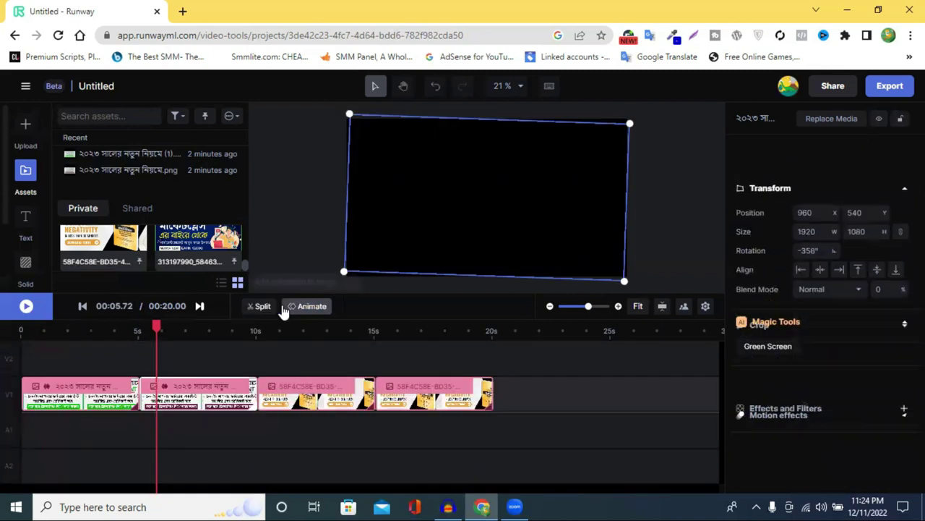
drag(156, 327, 138, 326)
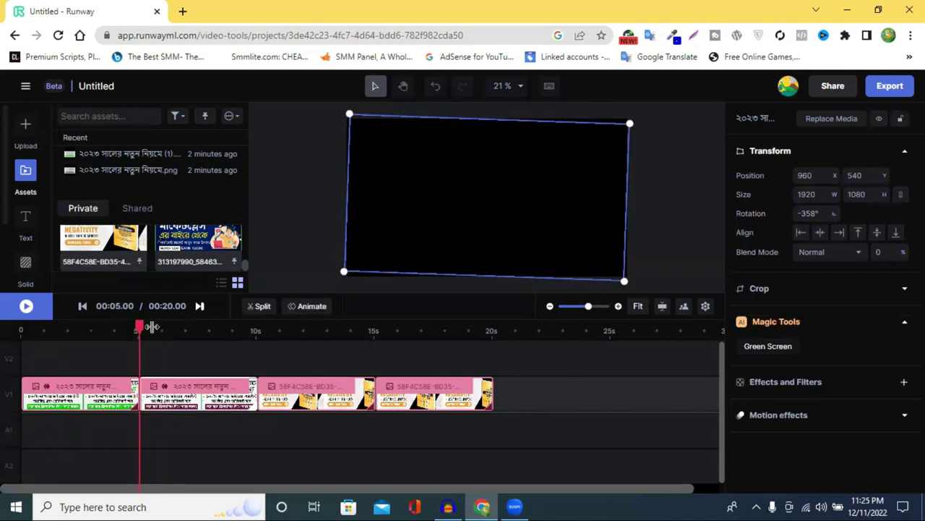
- Play the composition from 5 s, then apply the Pulse animate-in preset to the third clip at 10.40 s and return to the main timeline
click(39, 316)
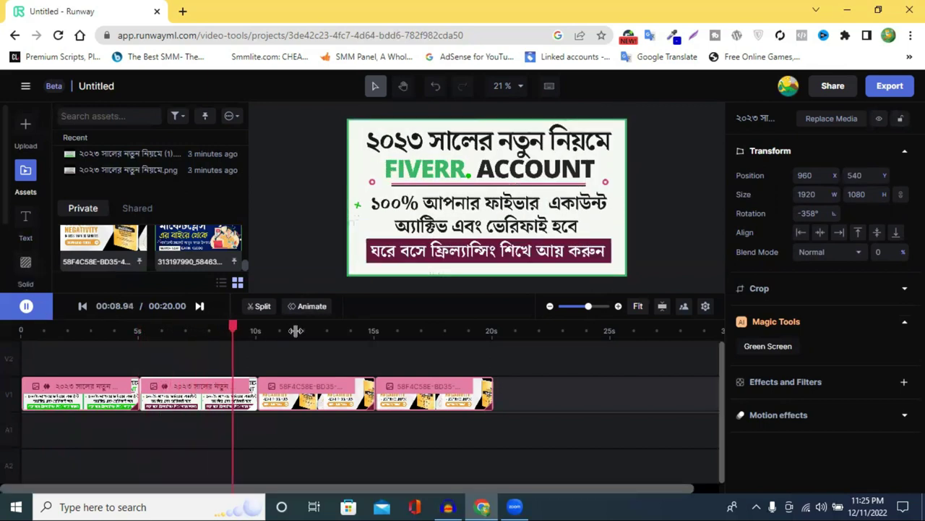
click(39, 312)
click(549, 253)
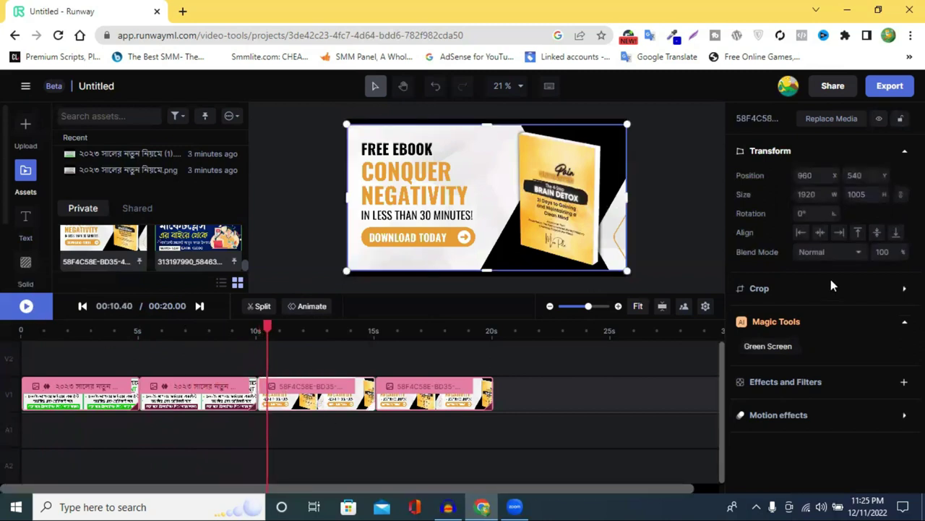
click(312, 307)
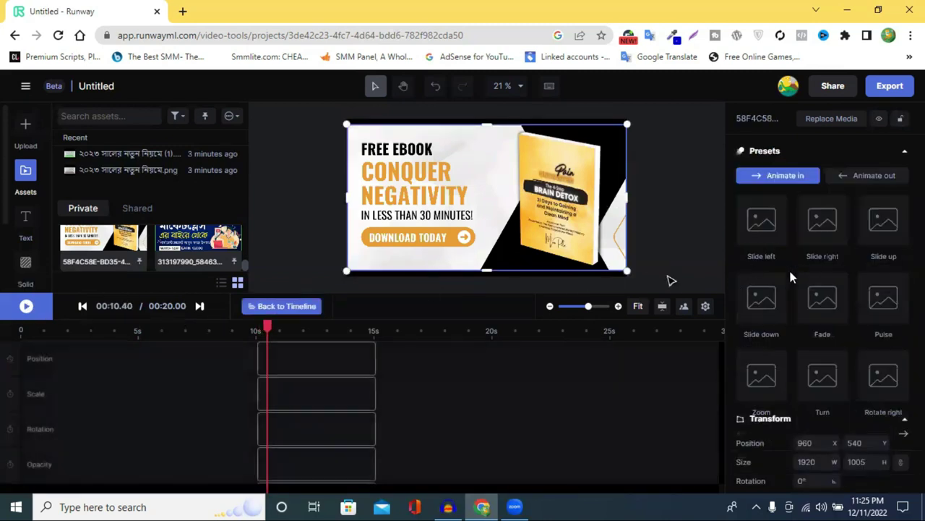
click(891, 315)
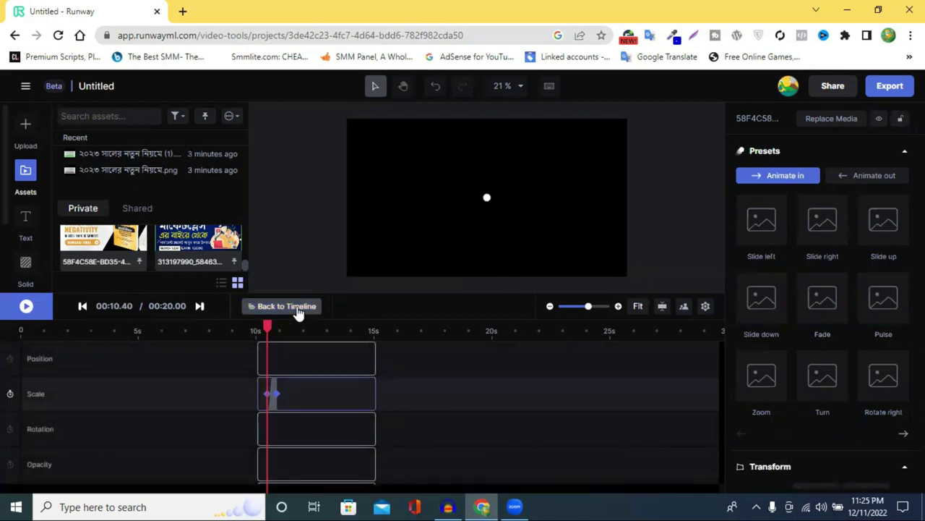
click(299, 308)
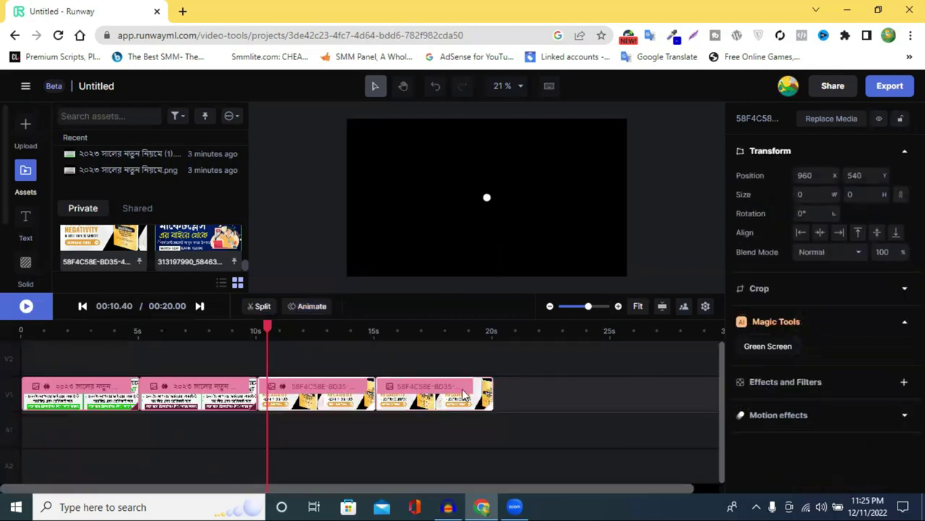
- Apply the Slide left animate-in preset to the fourth clip with the playhead at 10.40 s and return to the main timeline
scroll(739, 322, down, 1)
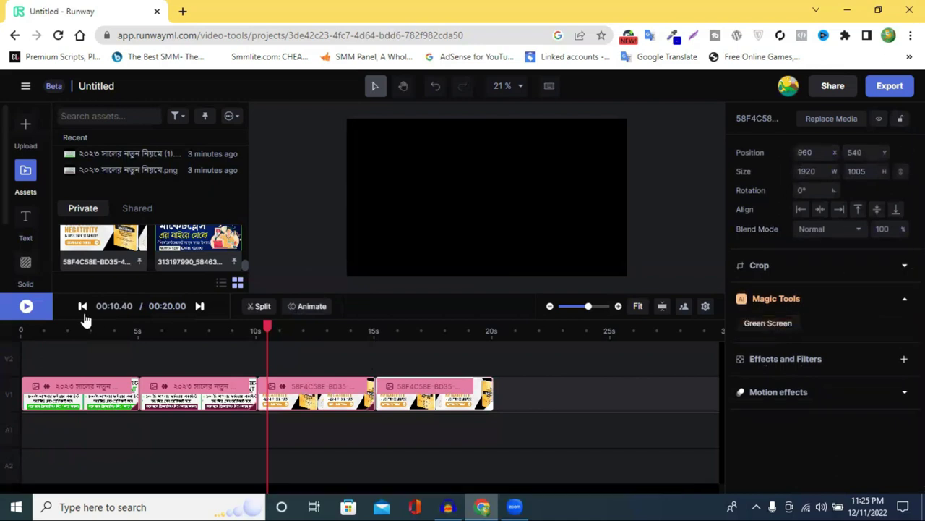
click(308, 308)
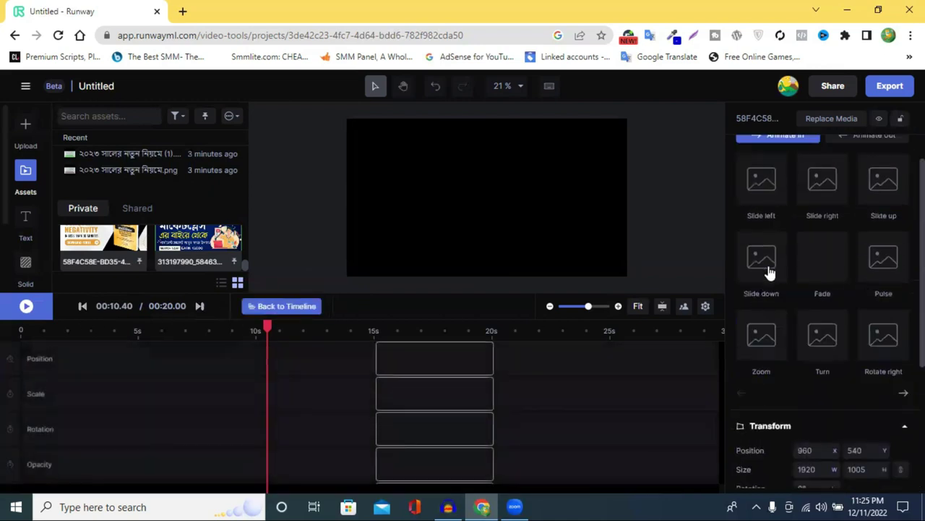
click(752, 214)
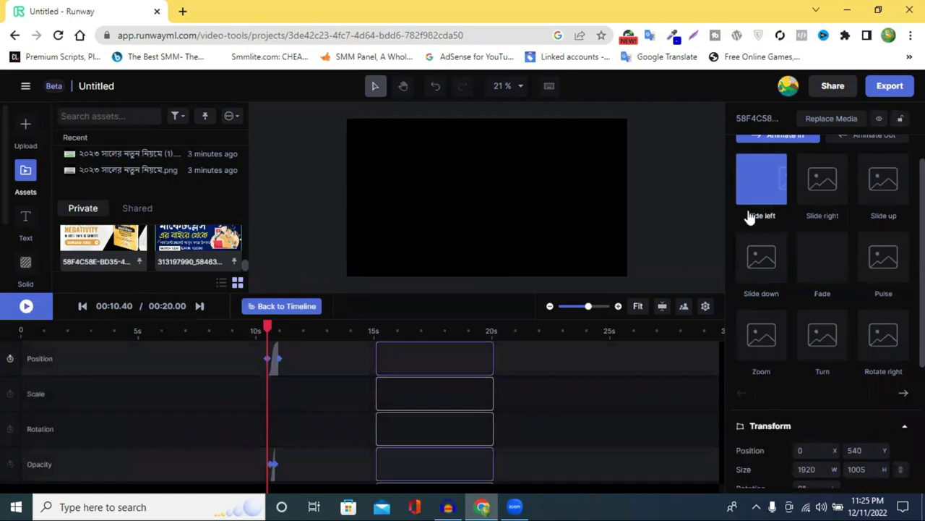
click(297, 311)
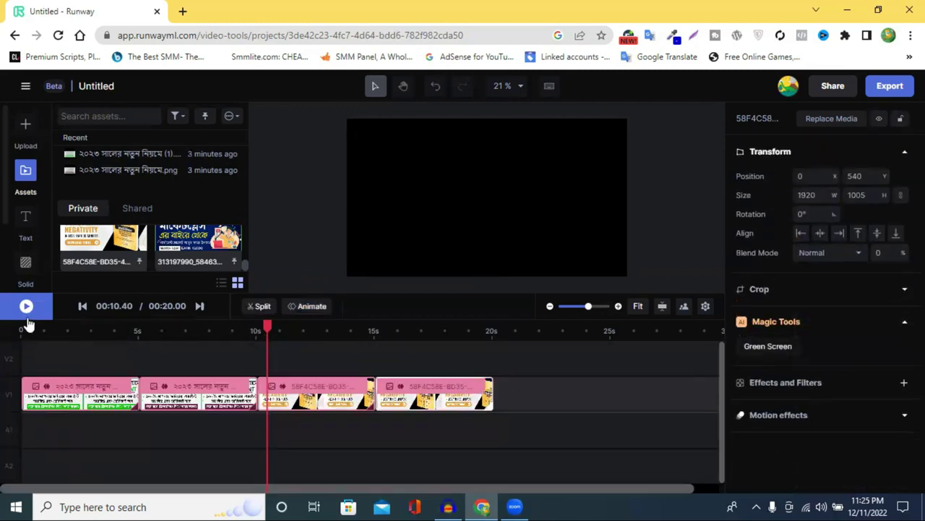
- Play the composition from 10.40 s and again from the start to check the clip animations
click(27, 315)
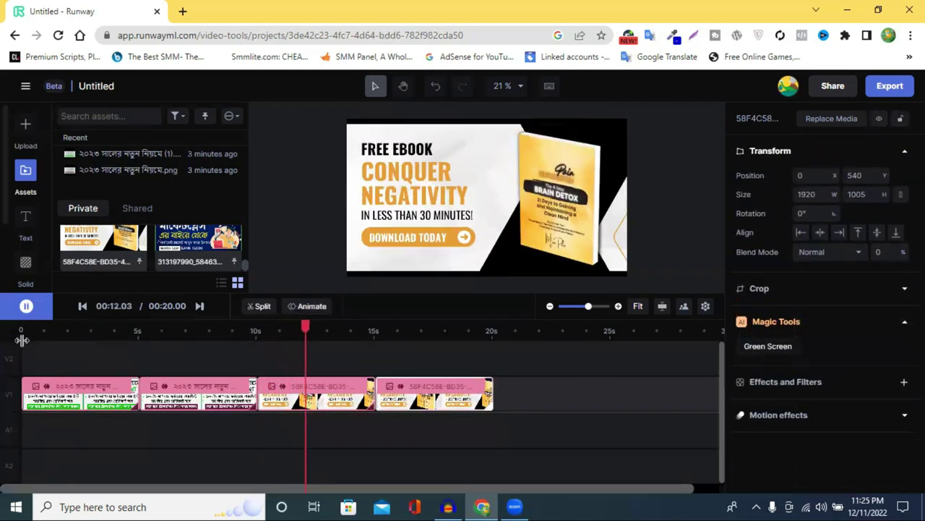
click(25, 330)
click(46, 309)
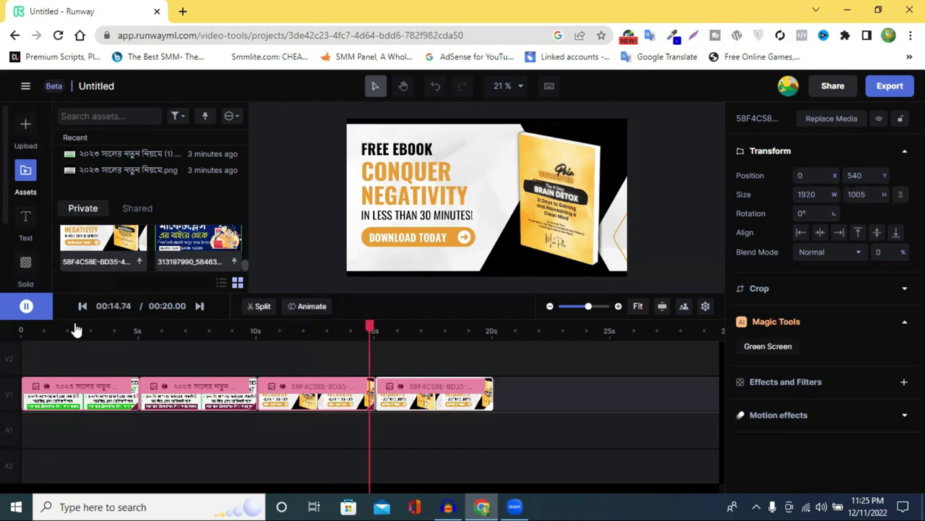
- Stretch the fourth clip's image and the third clip's image vertically to fill the full 1920 × 1080 frame
click(276, 402)
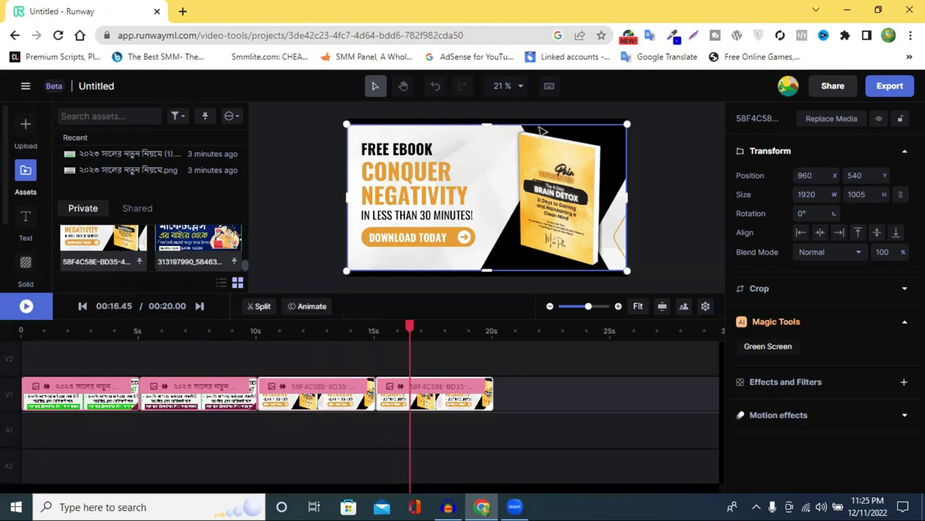
drag(488, 128, 488, 119)
drag(487, 270, 485, 276)
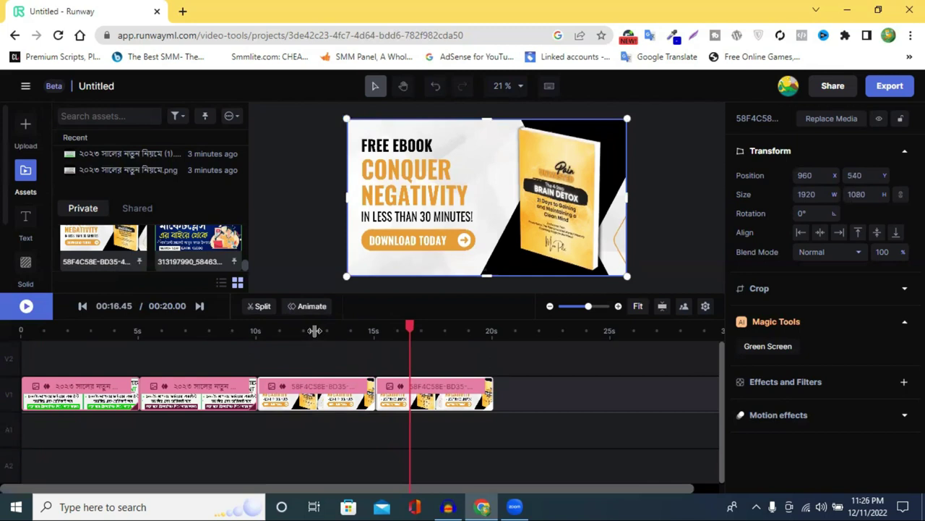
click(315, 331)
drag(488, 271, 488, 276)
drag(485, 123, 488, 115)
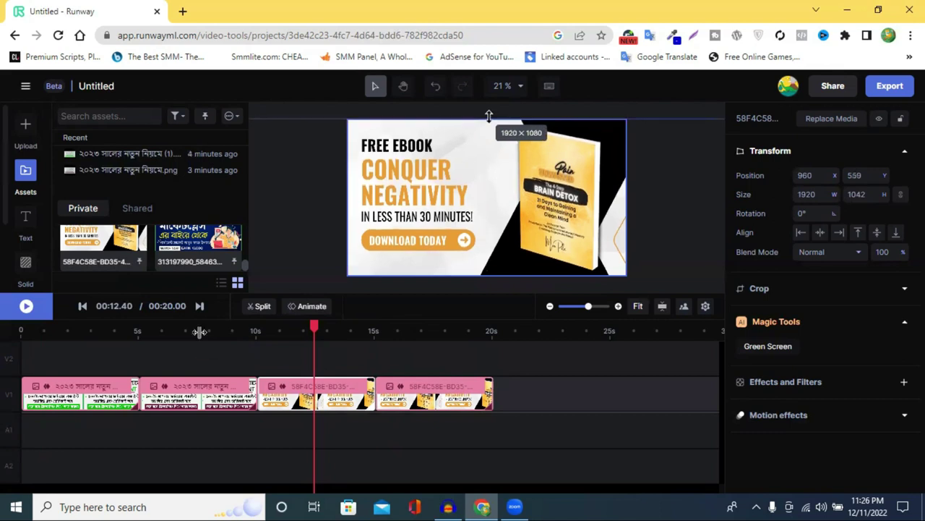
- Check how the second clip at 7.56 s and the first clip at 3.48 s fill the frame
click(199, 330)
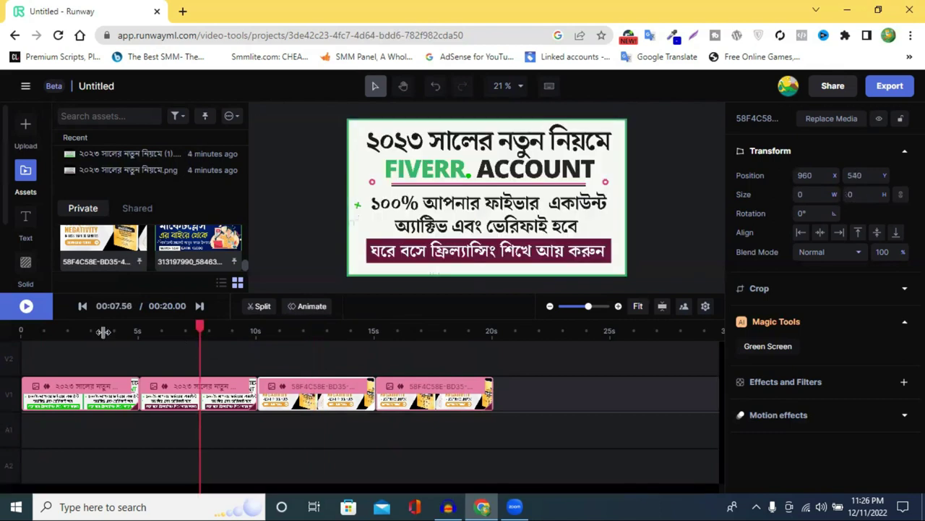
click(103, 331)
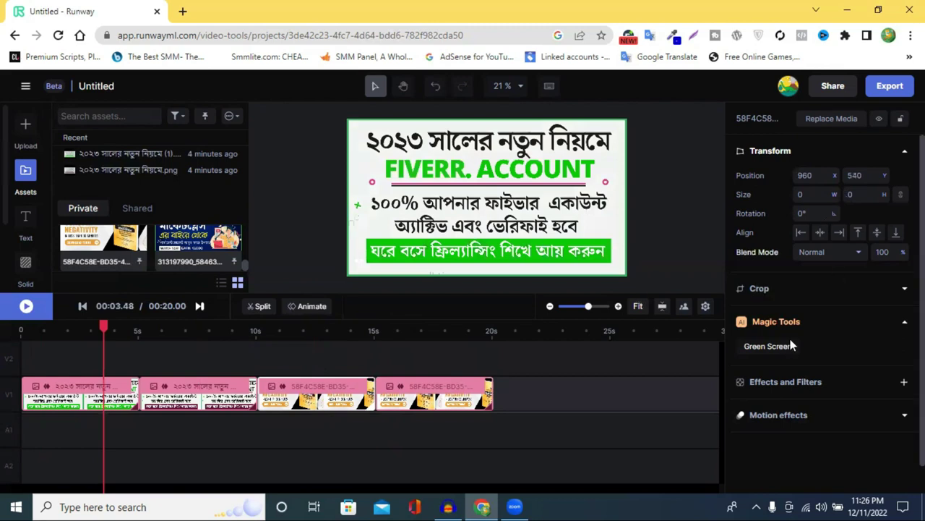
scroll(791, 346, down, 1)
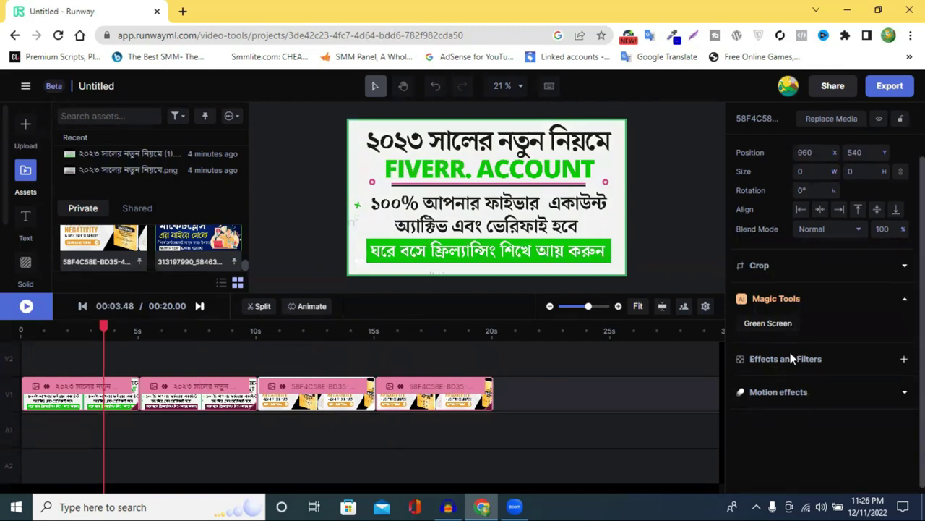
scroll(831, 253, up, 1)
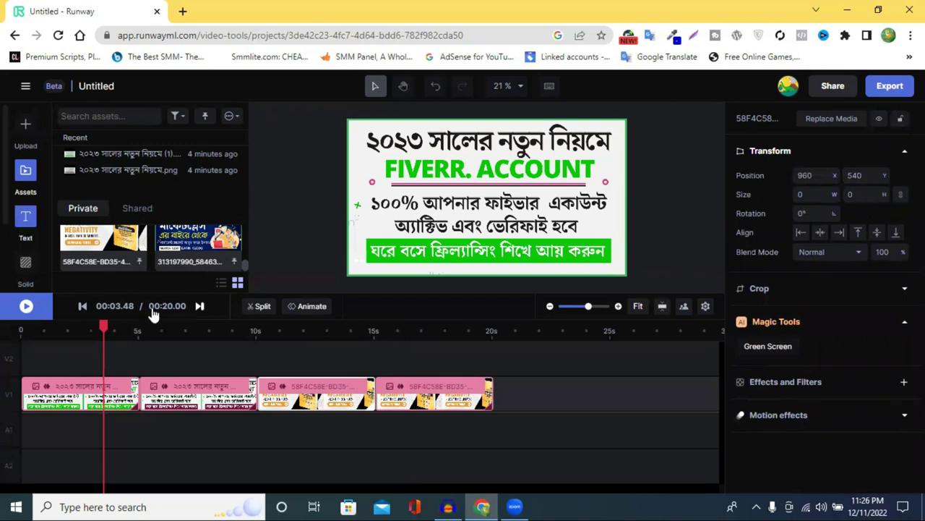
- Add a text clip at 12.44 s on track V2 and move it earlier to start at about 11 s
click(315, 329)
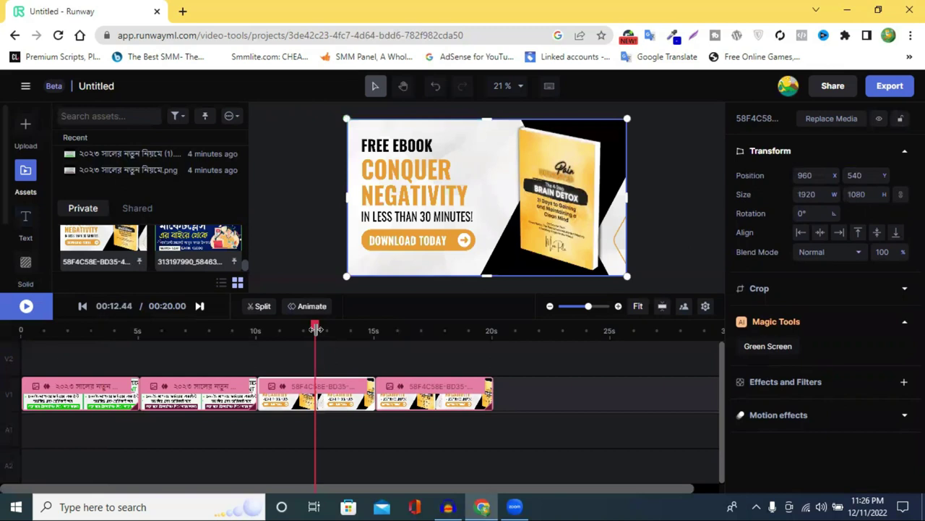
click(23, 224)
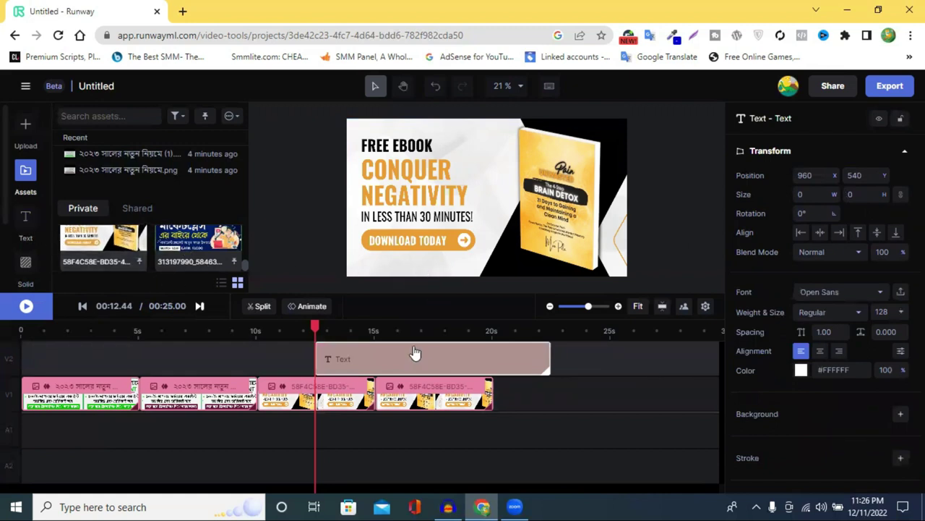
drag(388, 353, 370, 348)
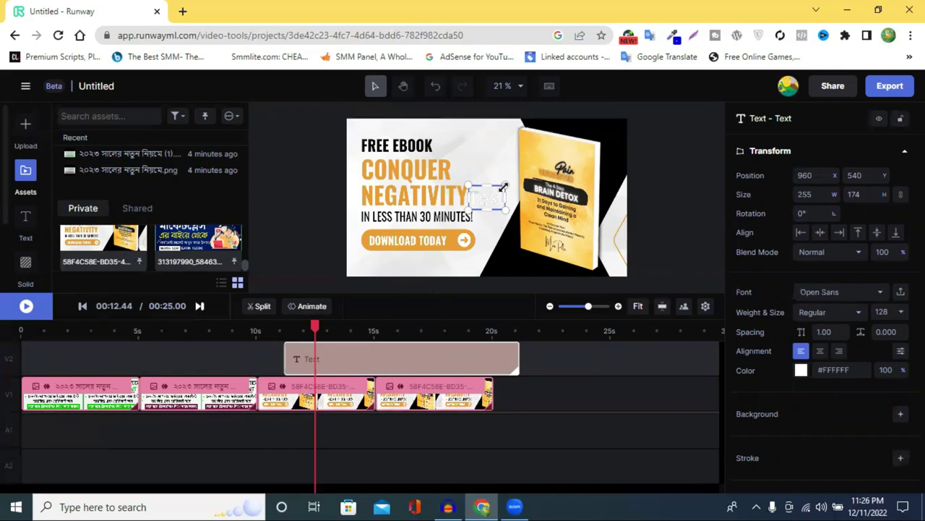
double_click(491, 205)
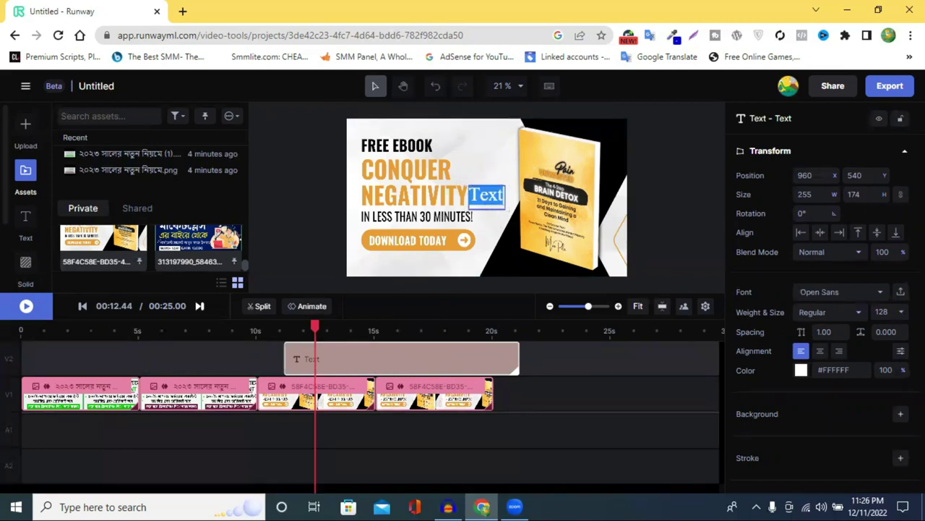
click(397, 361)
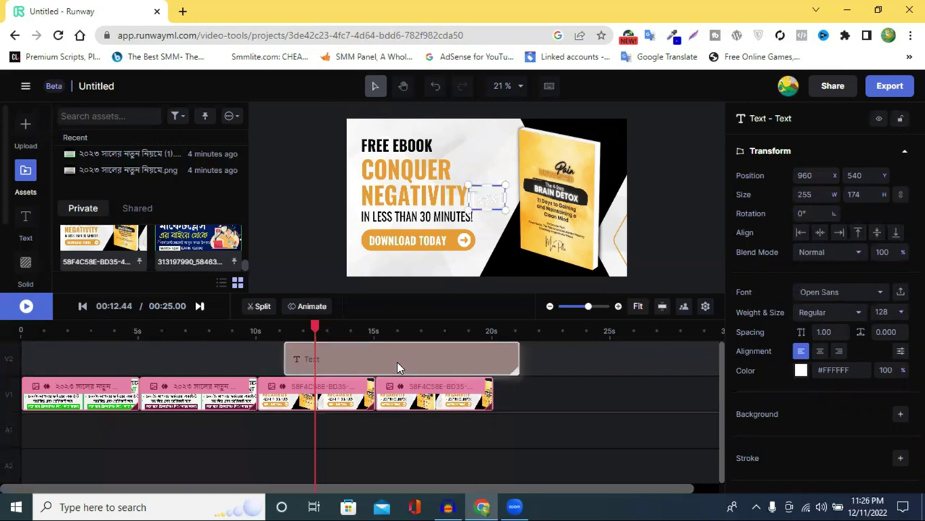
- Set the text clip's color to red #FB1818
click(801, 371)
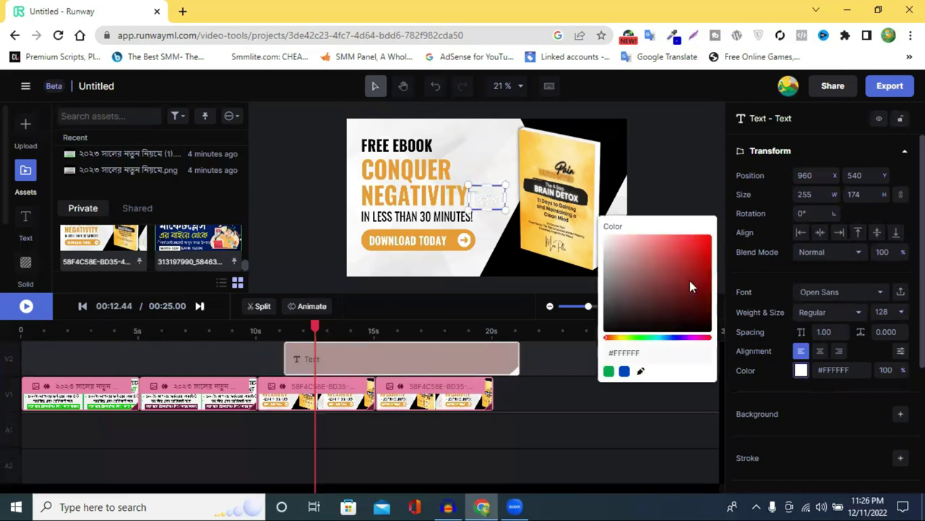
click(700, 240)
drag(700, 242, 702, 237)
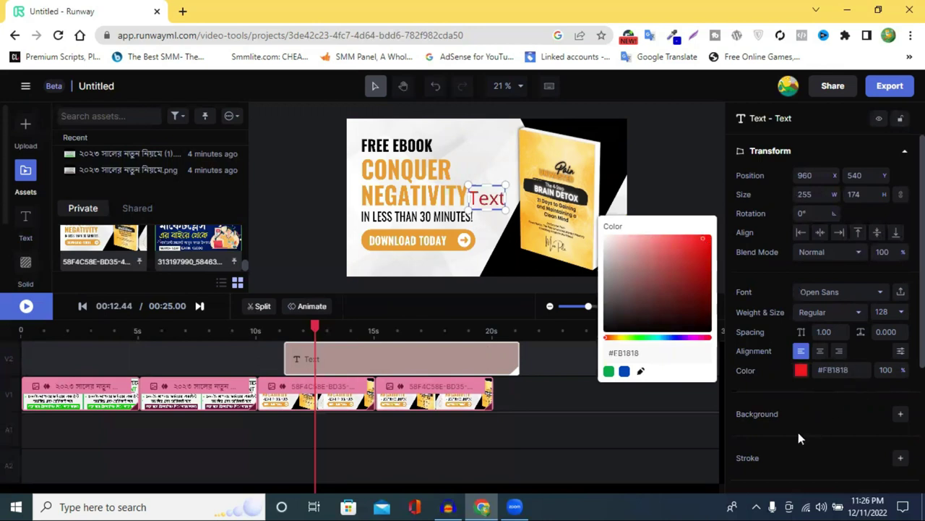
click(835, 424)
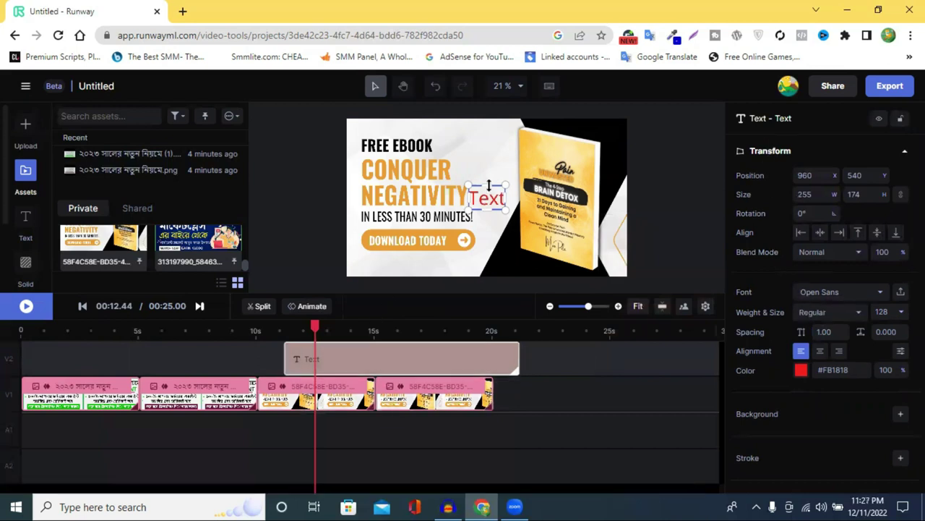
- Replace the text clip's wording with "hhhgyf", then delete the text clip from track V2
double_click(491, 206)
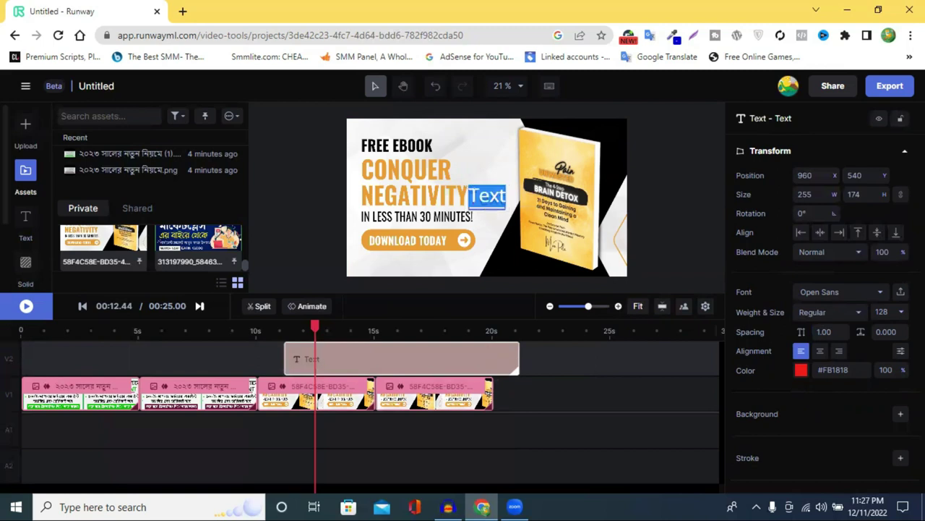
text(hhhgyf)
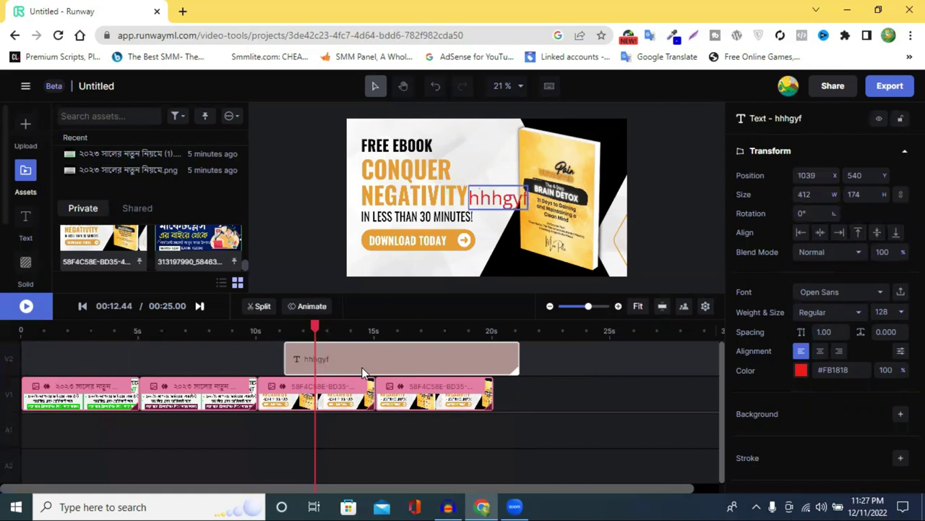
click(373, 359)
key(Delete)
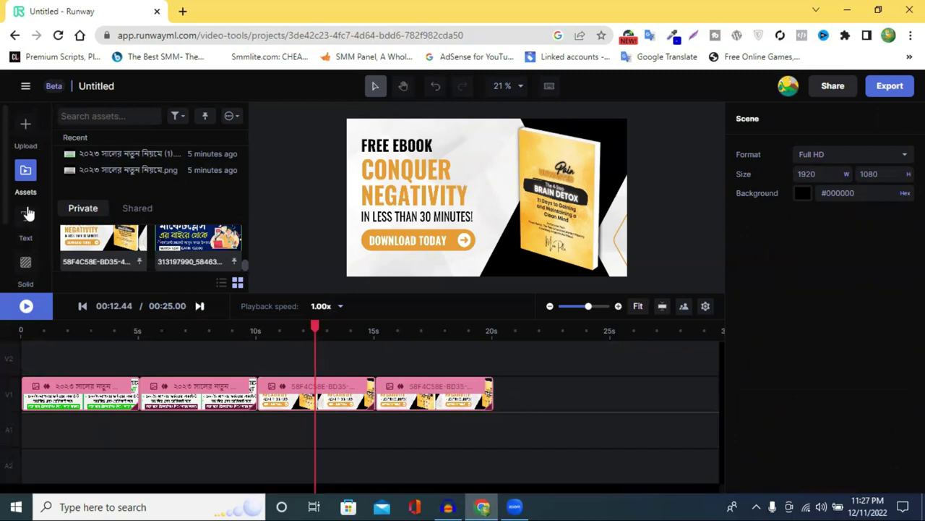
- Add a solid clip and place it on track V1 directly after the fourth clip
scroll(29, 245, down, 1)
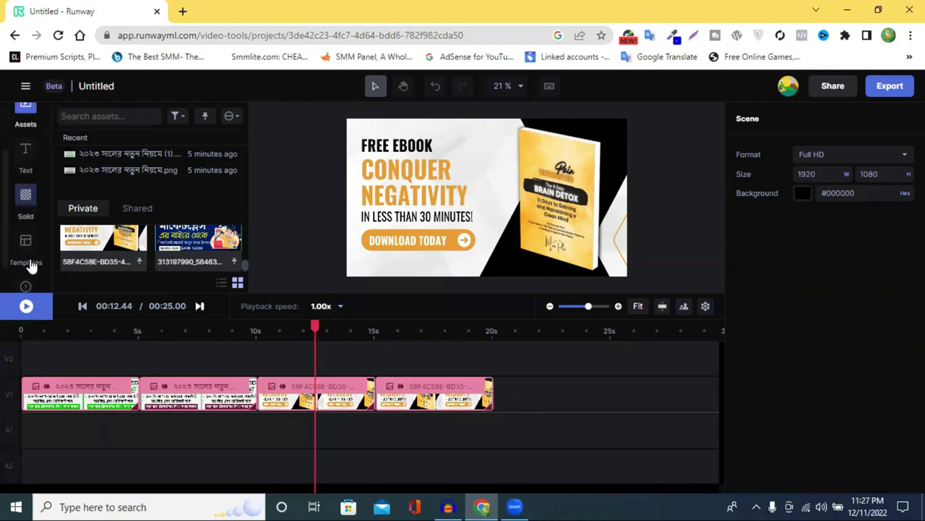
click(27, 201)
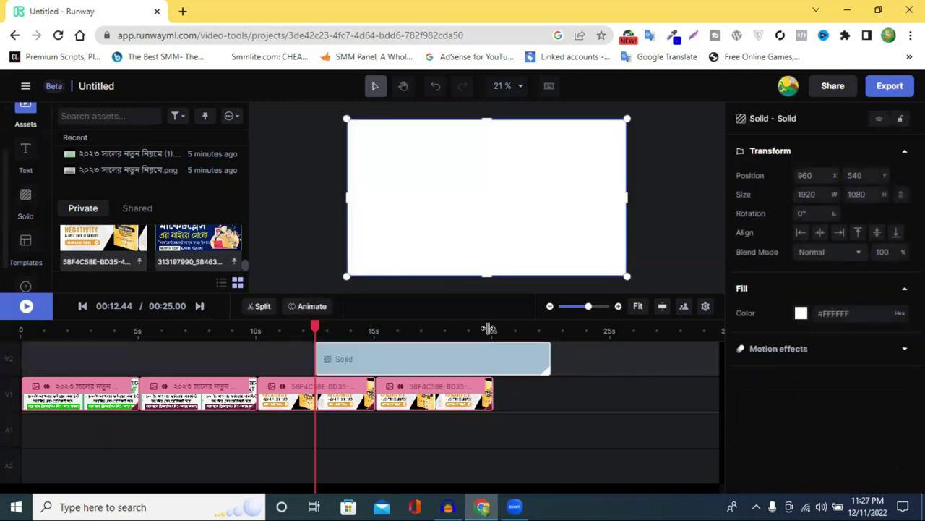
drag(391, 361, 543, 388)
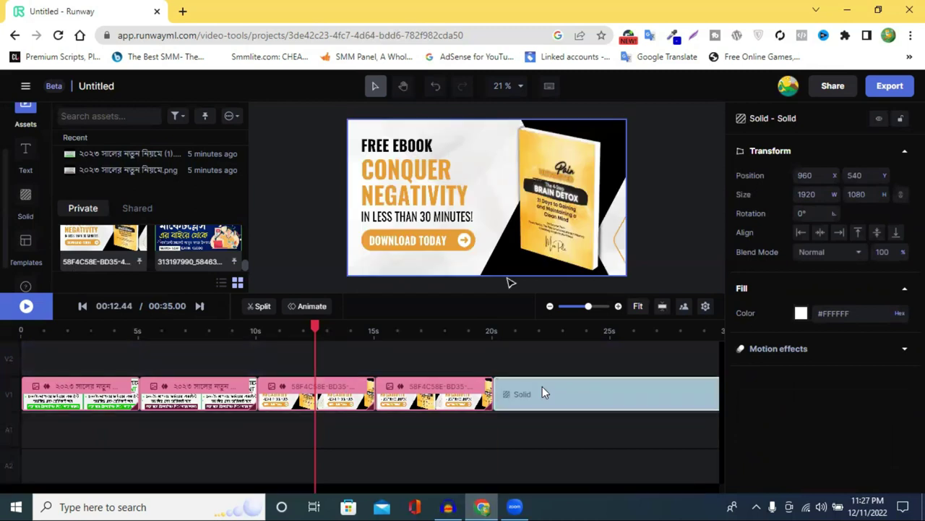
- Set the solid clip's fill color to red #FA1111 with the playhead at 20.60 s
click(508, 333)
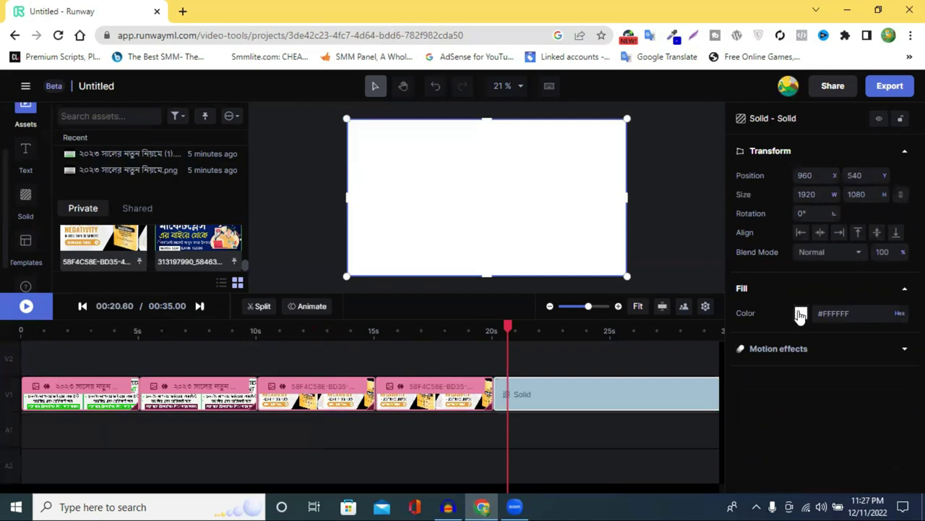
click(705, 182)
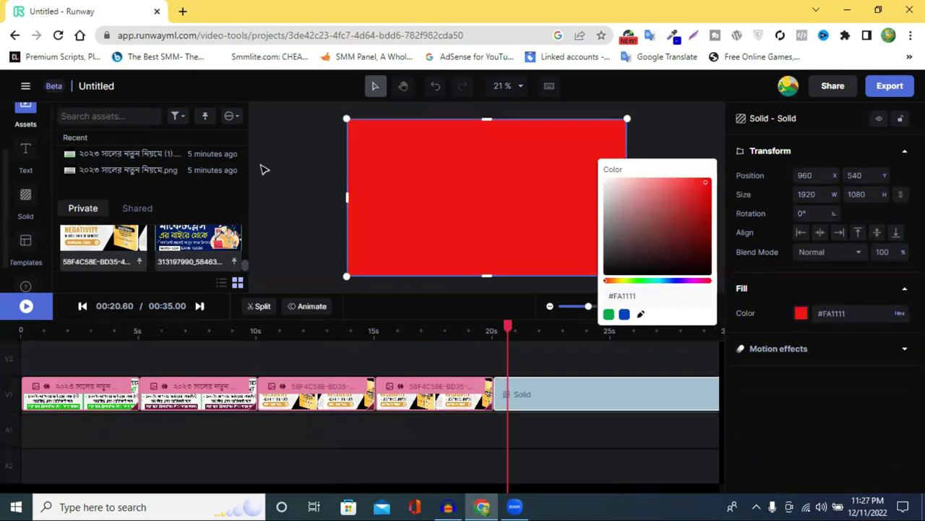
click(571, 318)
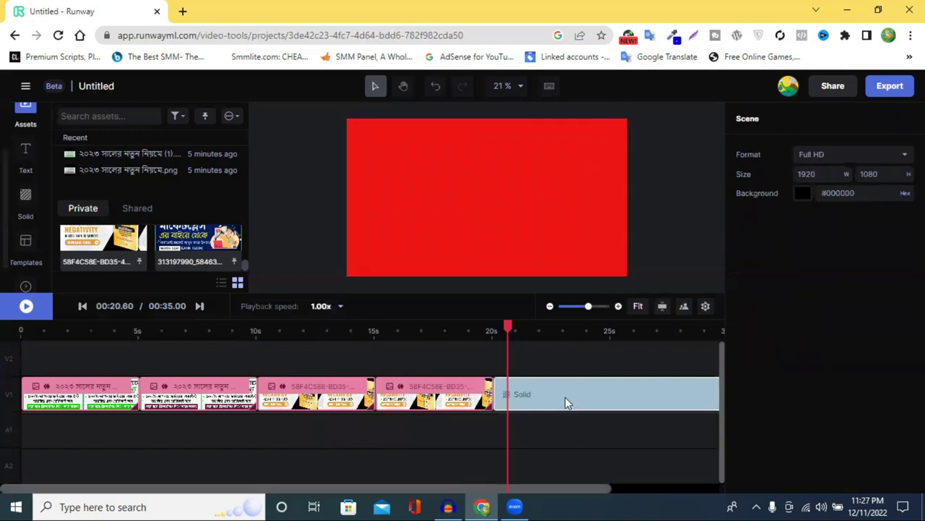
- Delete the red solid clip from the end of track V1
click(566, 397)
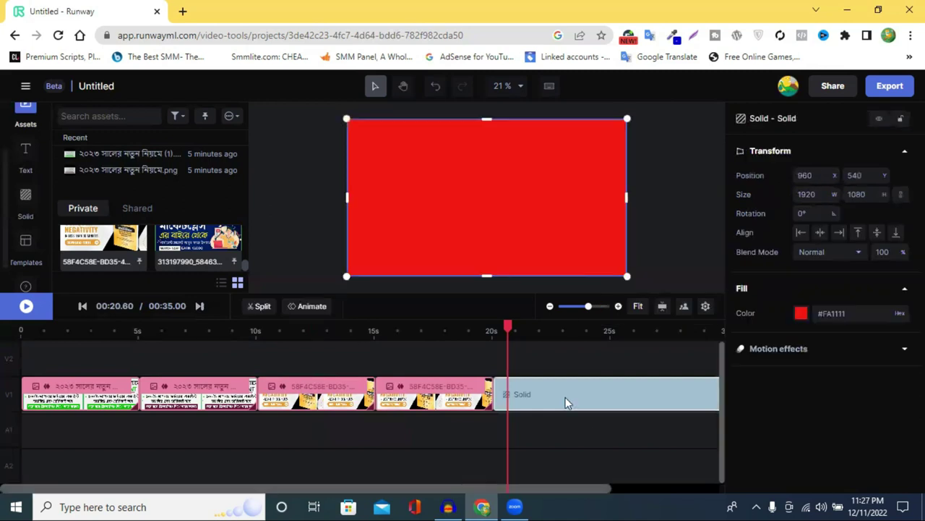
key(Delete)
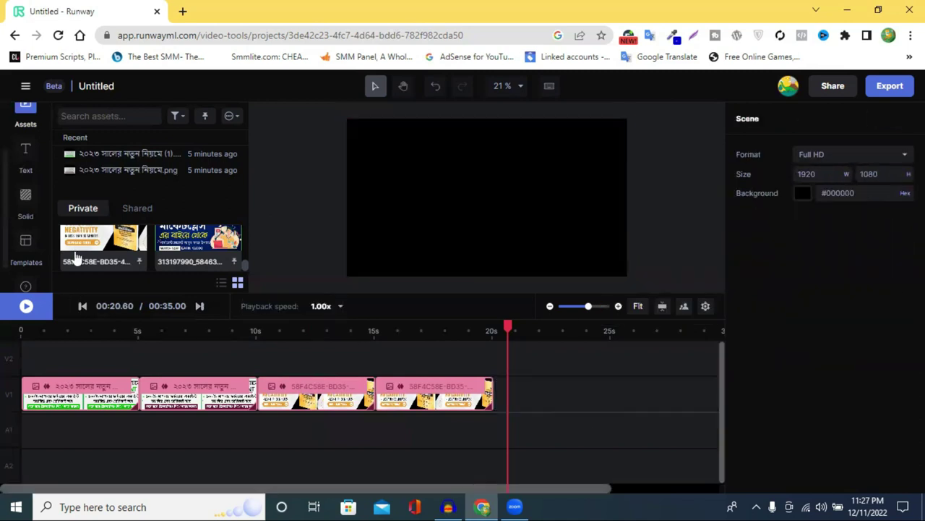
- Browse the available video templates and the private assets library
scroll(29, 223, down, 1)
click(26, 213)
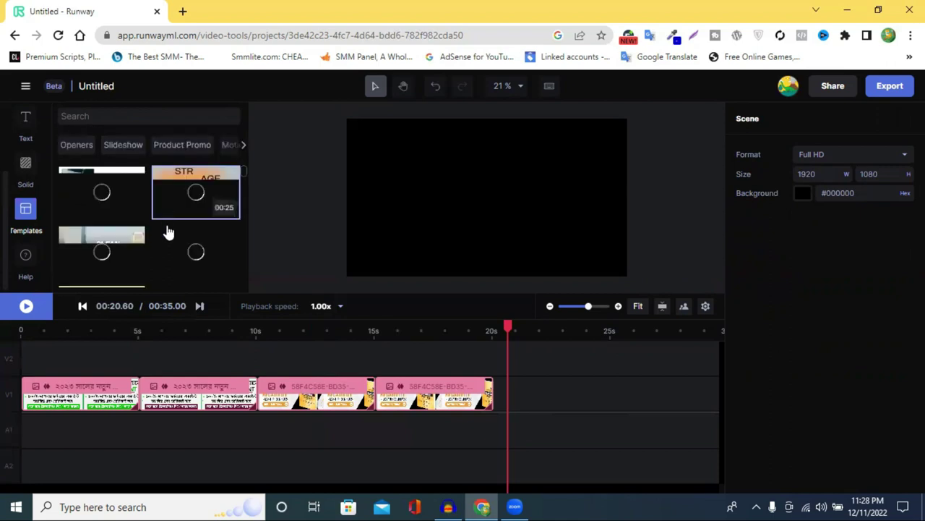
scroll(164, 226, down, 2)
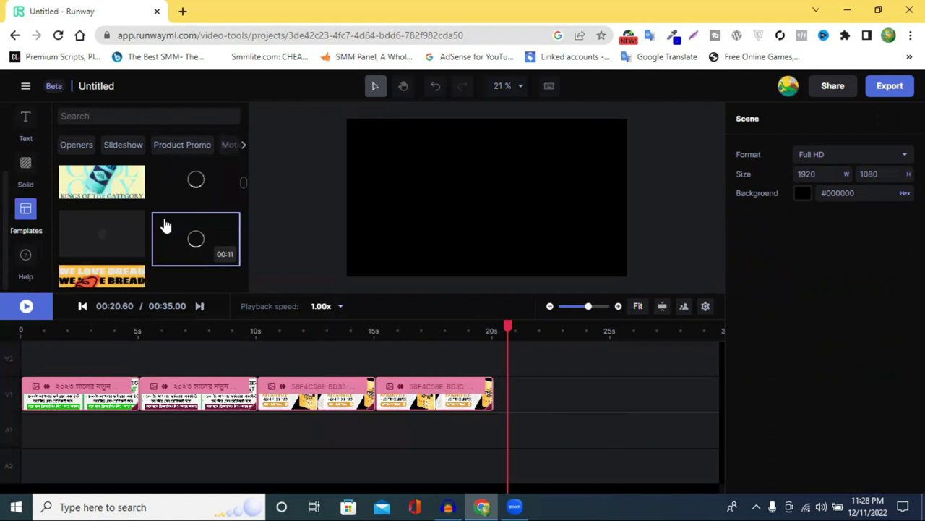
scroll(164, 226, down, 2)
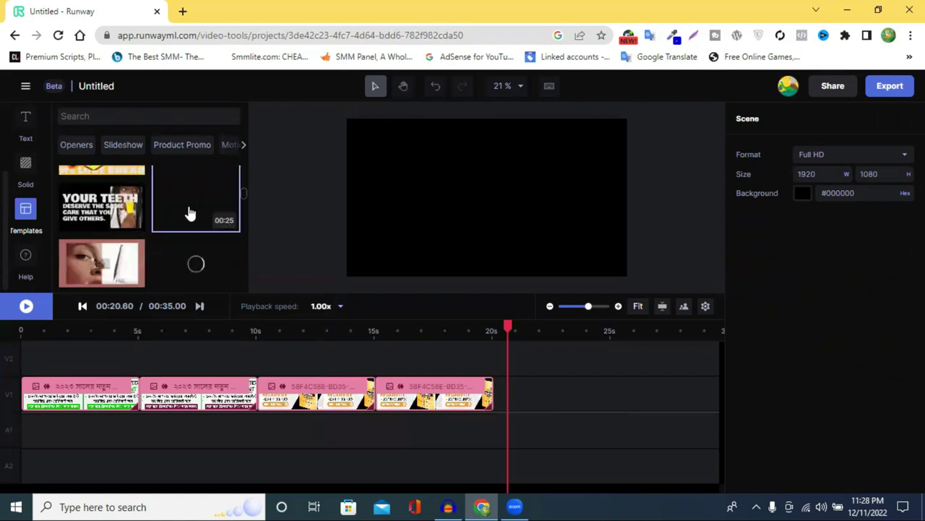
scroll(189, 213, down, 2)
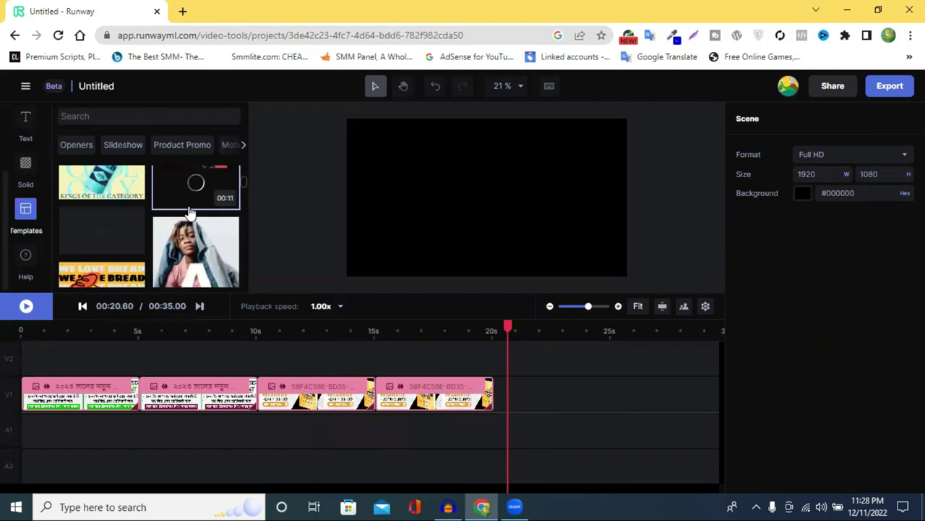
scroll(189, 211, down, 1)
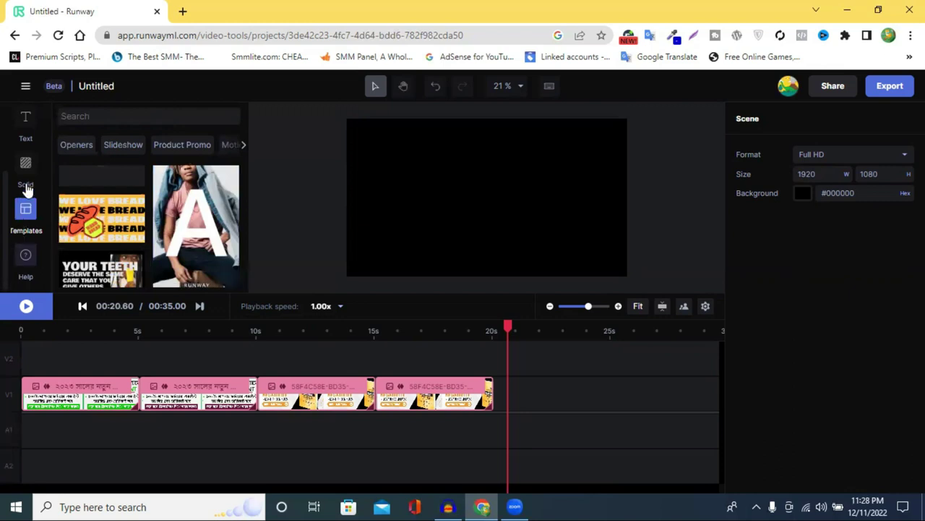
scroll(27, 181, up, 2)
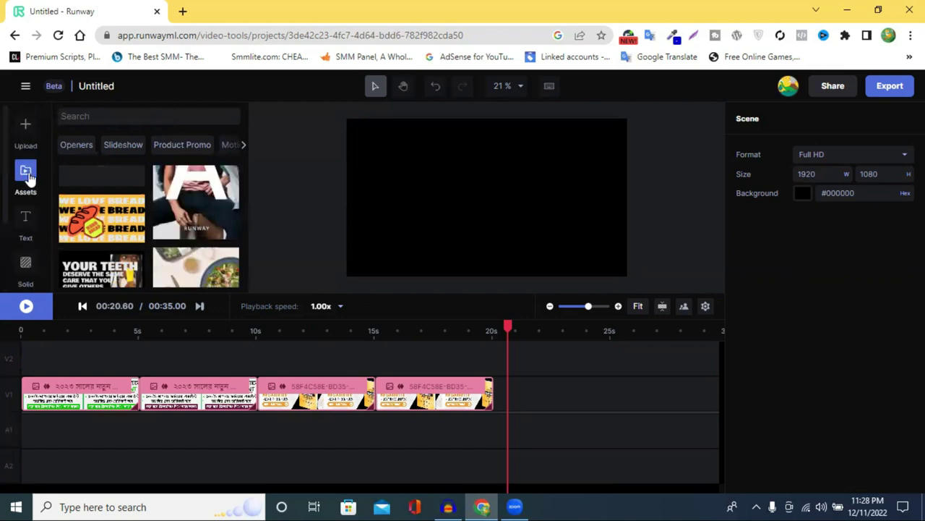
click(27, 175)
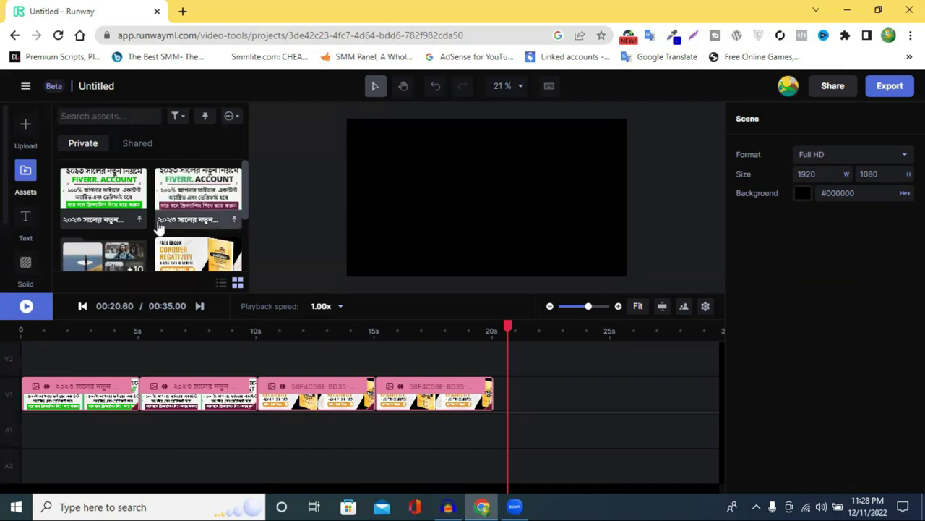
scroll(159, 227, down, 2)
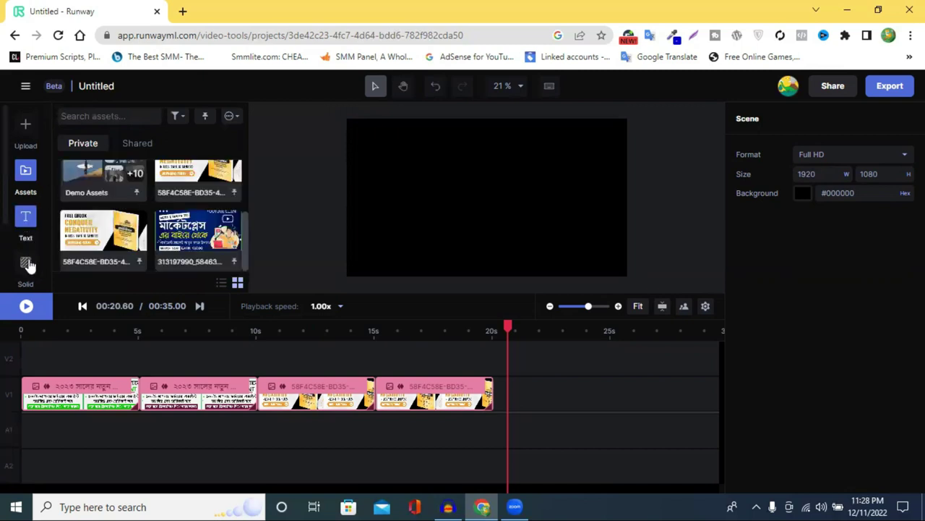
scroll(22, 257, down, 1)
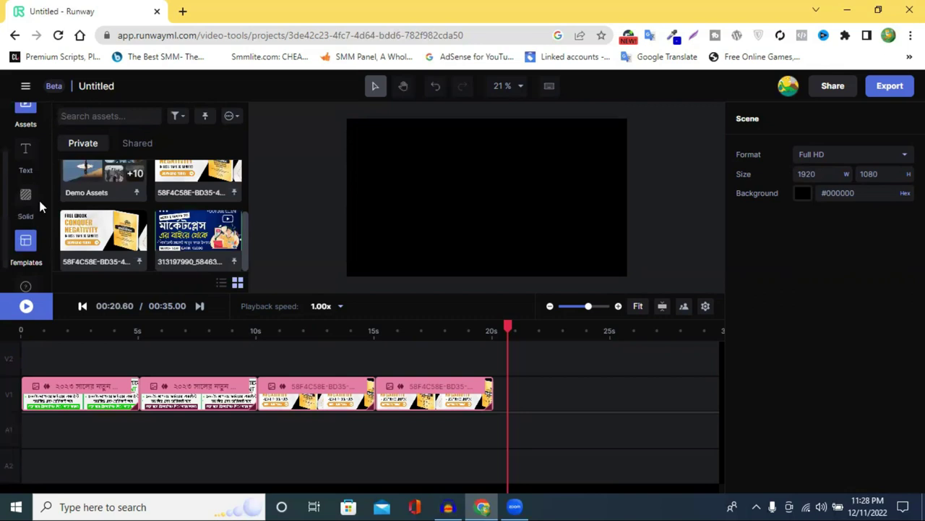
scroll(36, 202, up, 1)
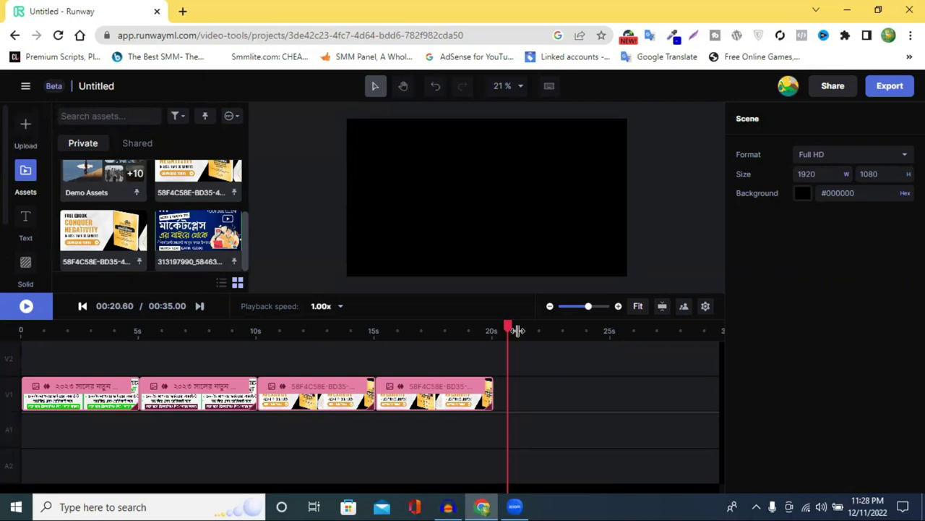
- Preview the composition by scrubbing through the clips and return the playhead to 00:00.00
click(8, 331)
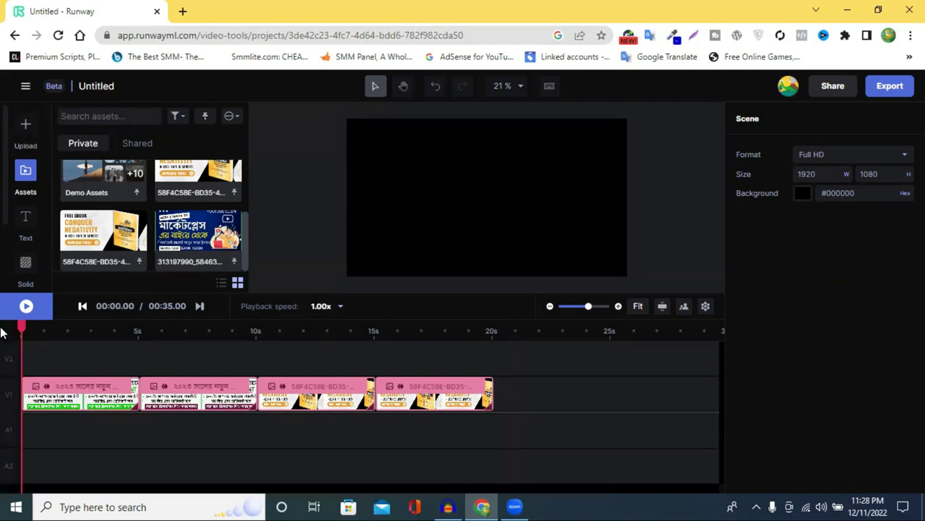
click(107, 330)
click(416, 330)
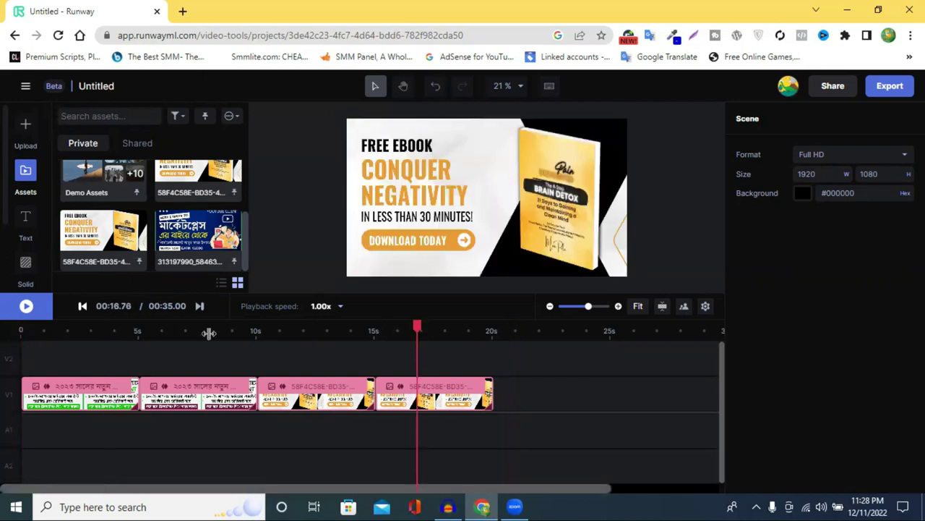
click(6, 335)
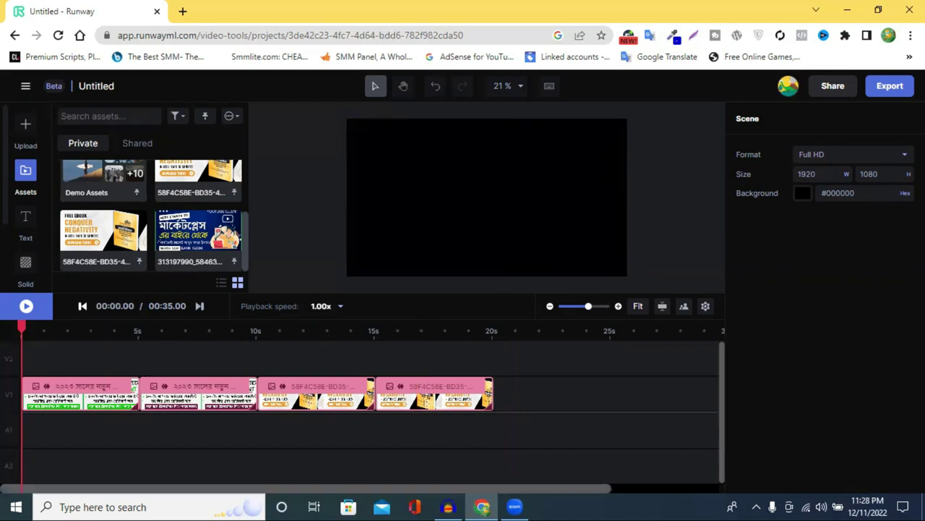
- Export the composition as a 720p MP4 and view the Assets page, dismissing the satisfaction survey
click(895, 94)
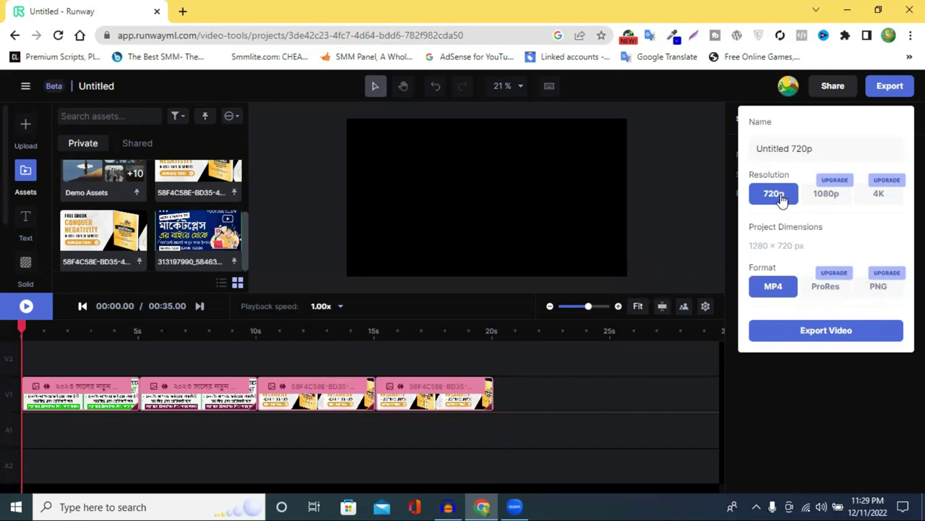
click(801, 330)
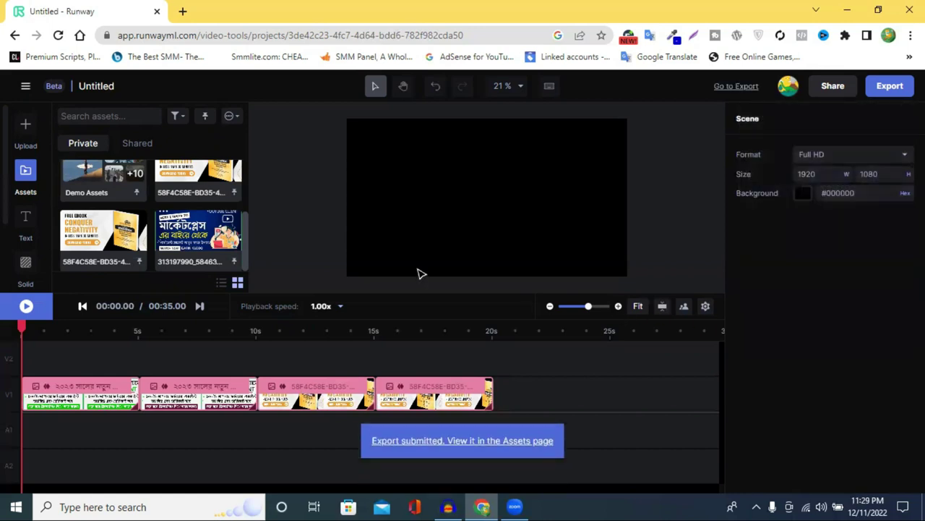
click(419, 441)
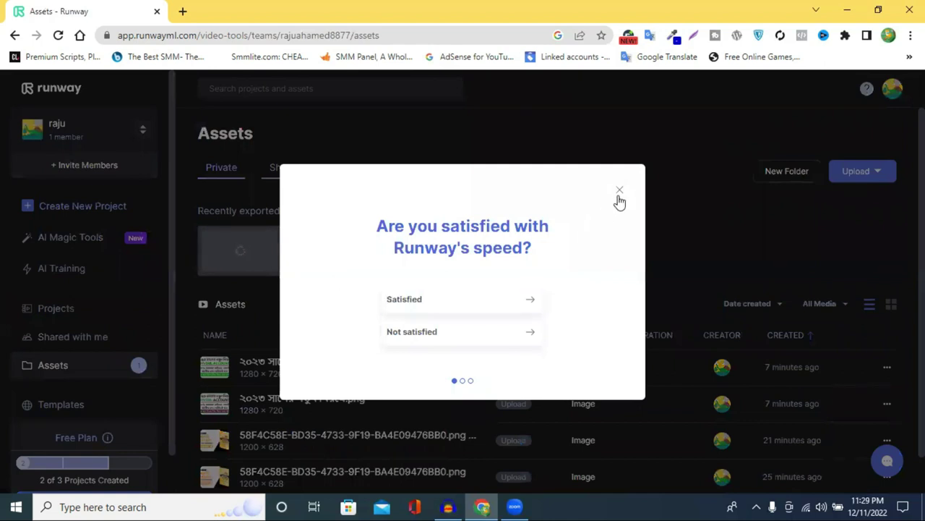
click(619, 192)
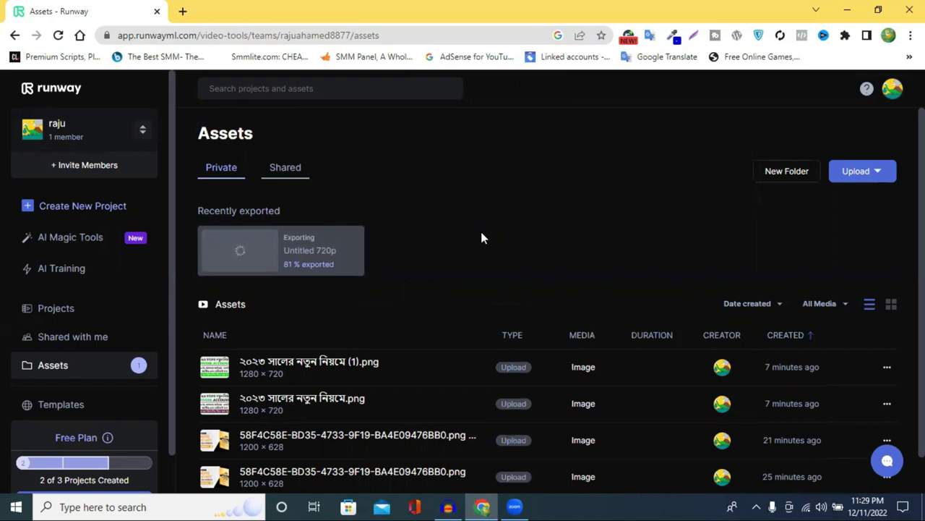
- Open the recently exported Untitled 720p.mp4 and play it
scroll(463, 266, down, 1)
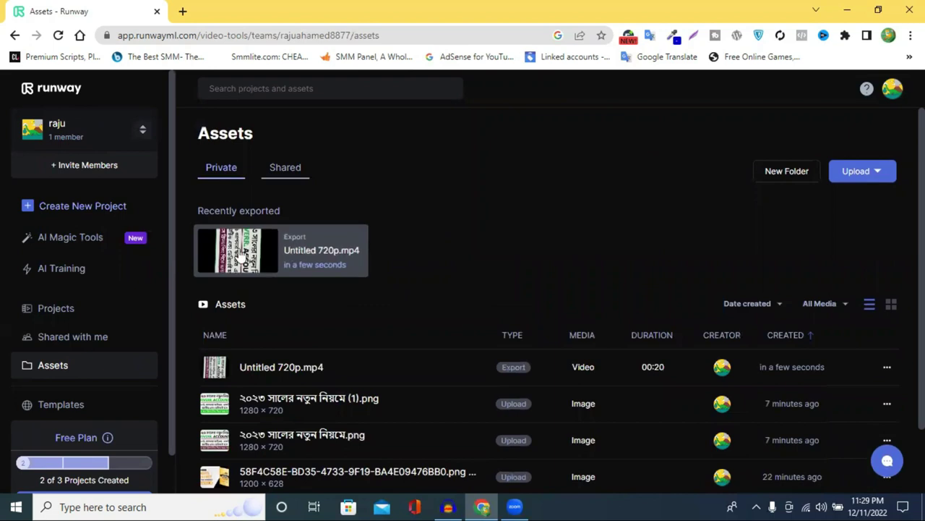
click(295, 251)
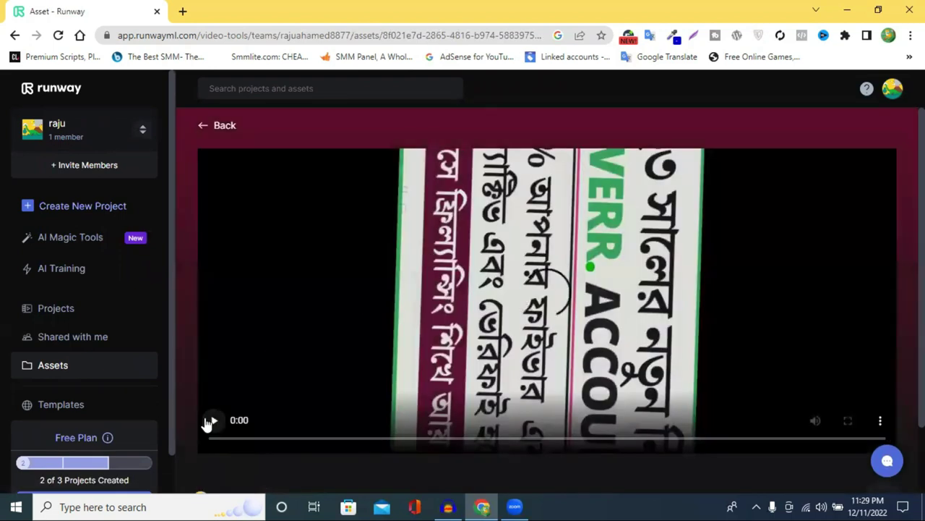
click(211, 421)
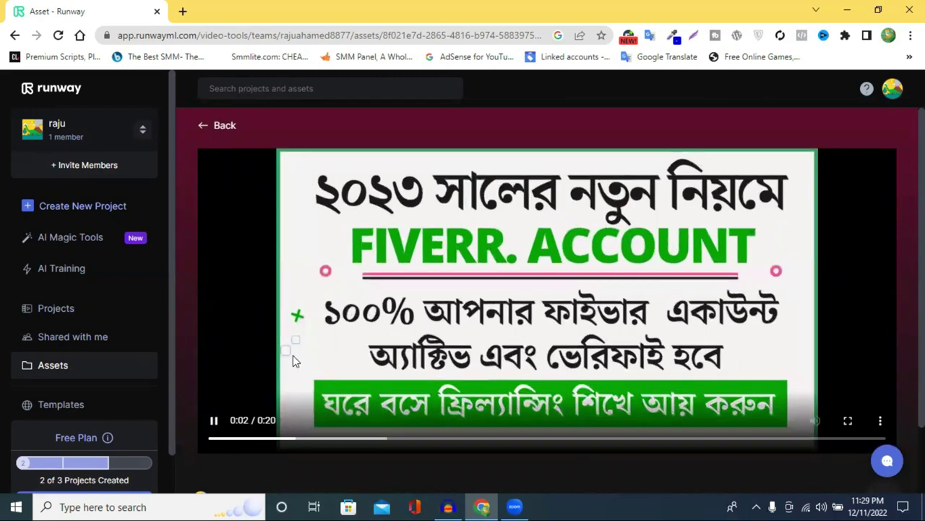
- Download the exported Untitled 720p video to the computer
scroll(293, 355, down, 1)
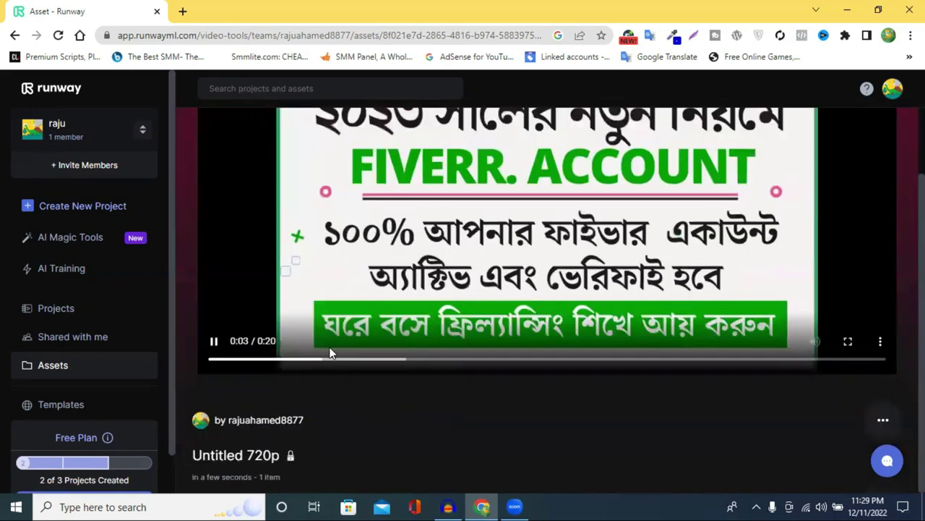
click(884, 420)
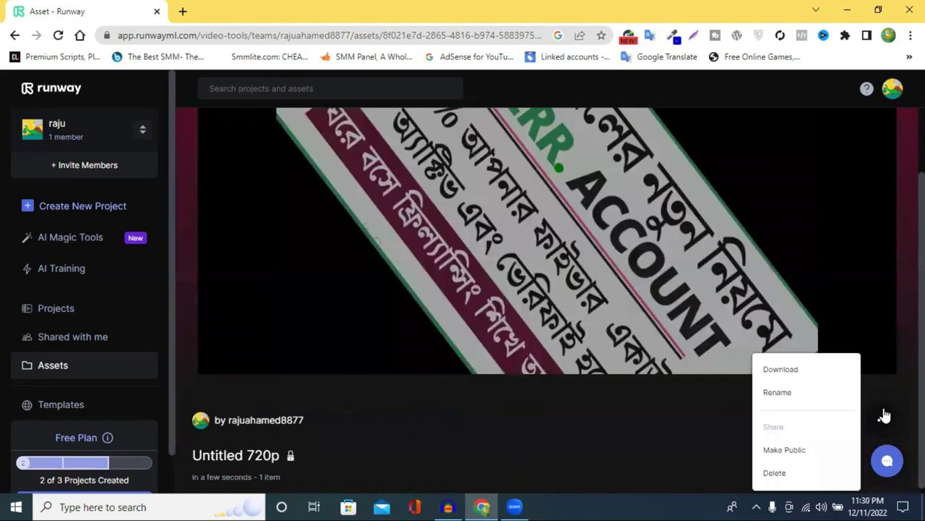
click(788, 376)
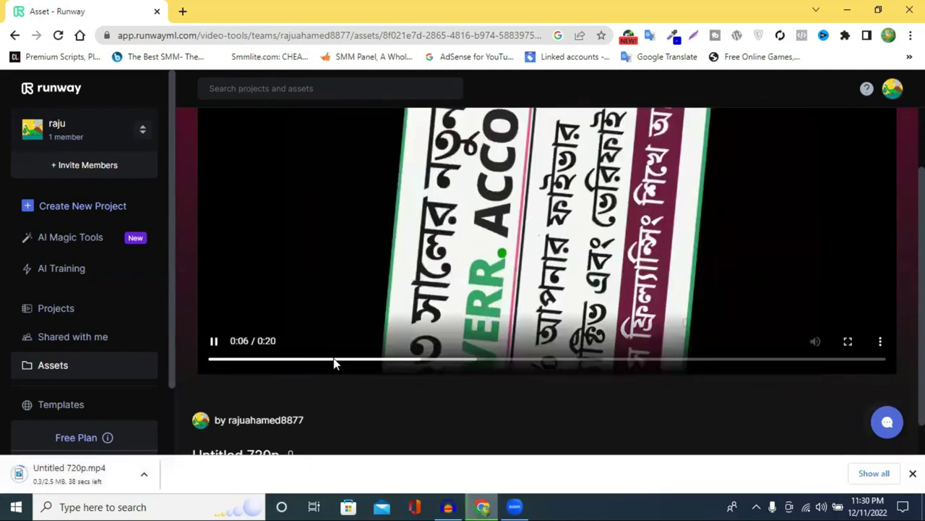
scroll(334, 357, down, 1)
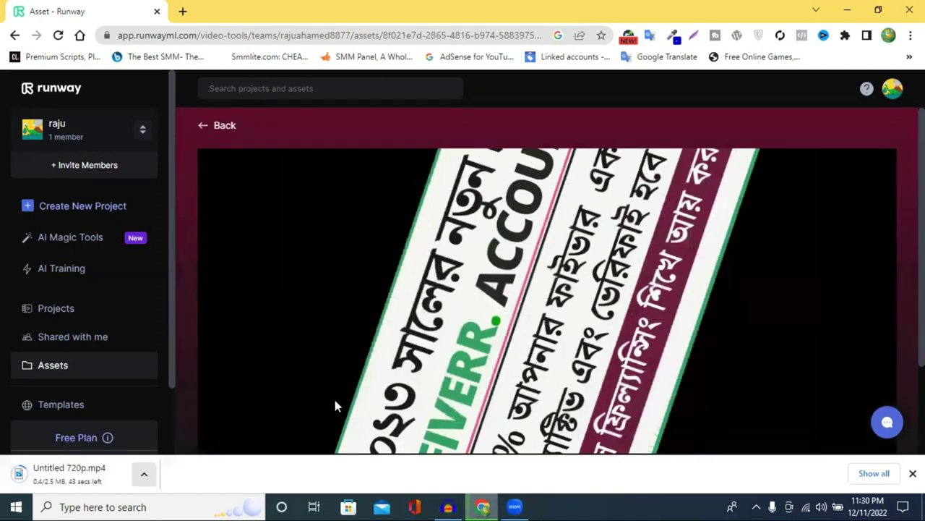
scroll(682, 203, down, 2)
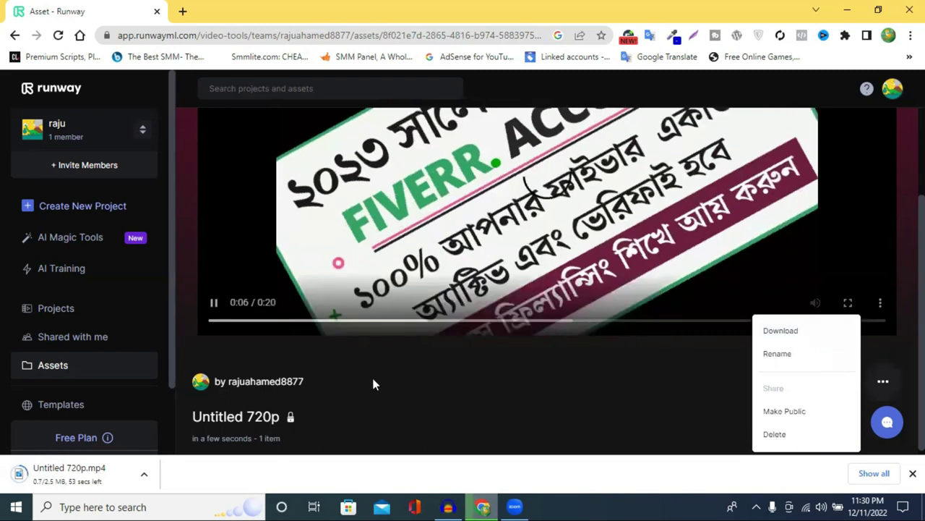
scroll(373, 381, up, 2)
scroll(81, 255, down, 1)
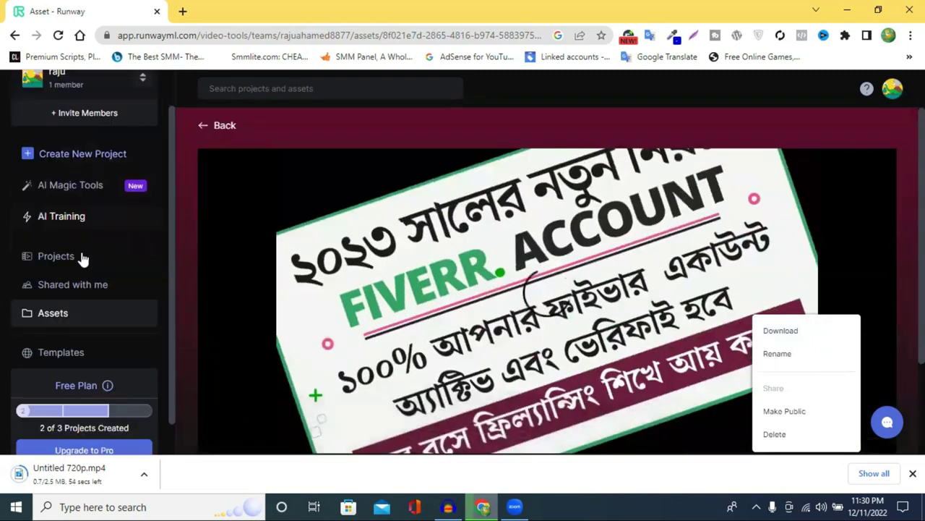